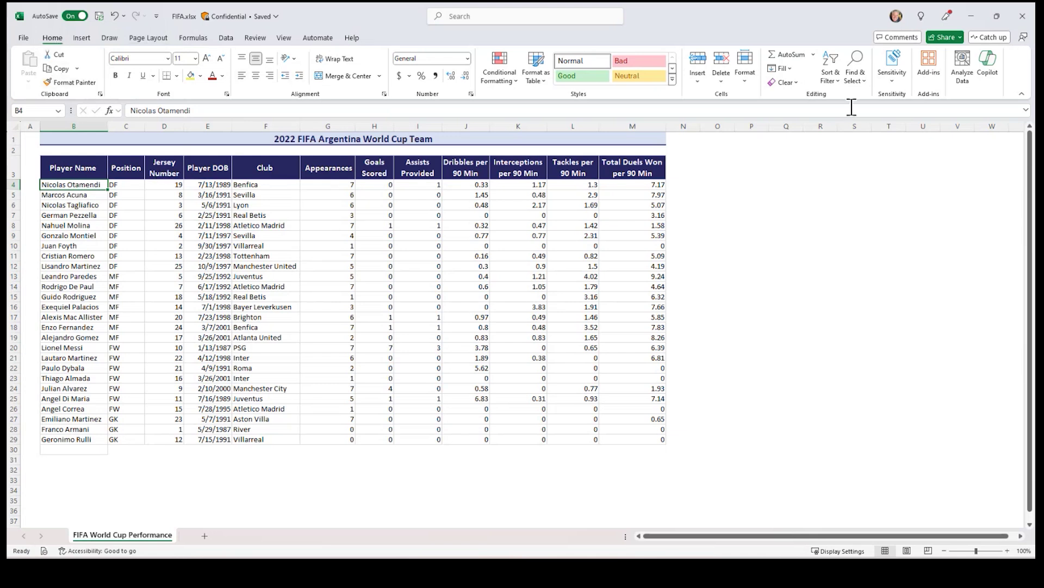
Open the Copilot pane and review the first player's dribbles, tackles and duels stats in row 4
{"action": "left_click", "coordinate": [989, 62]}
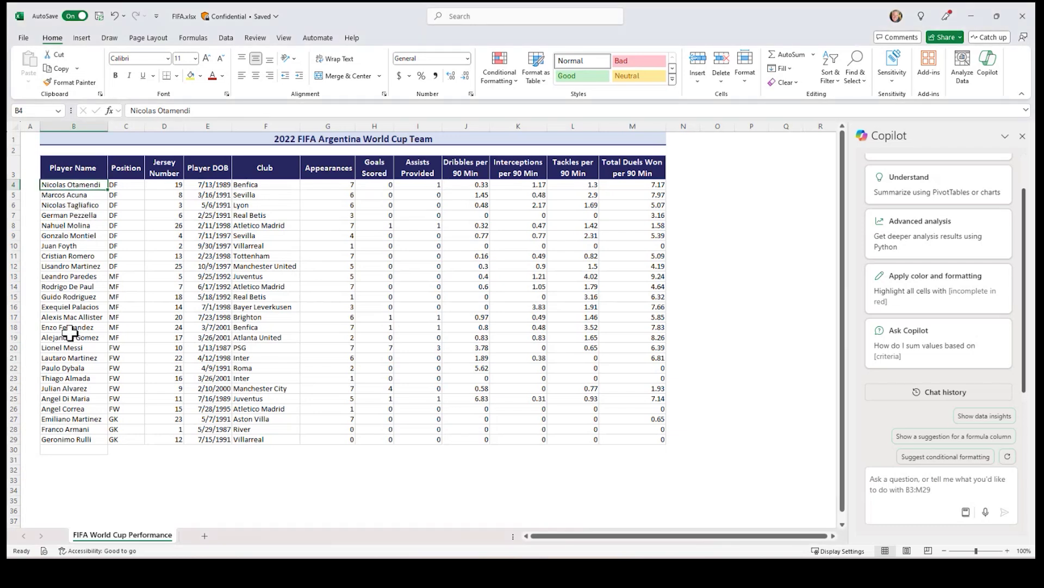
{"action": "key", "text": "Right"}
{"action": "key", "text": "Right"}
{"action": "key", "text": "Right"}
{"action": "key", "text": "Right"}
{"action": "key", "text": "Right"}
{"action": "key", "text": "Right"}
{"action": "key", "text": "Right"}
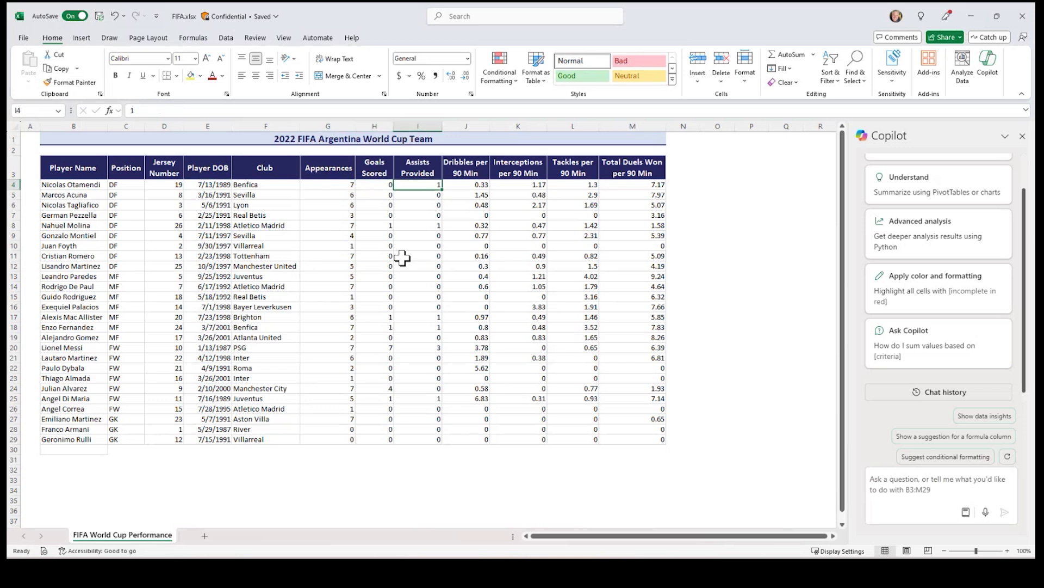
{"action": "key", "text": "Right"}
{"action": "key", "text": "Right"}
{"action": "key", "text": "Right"}
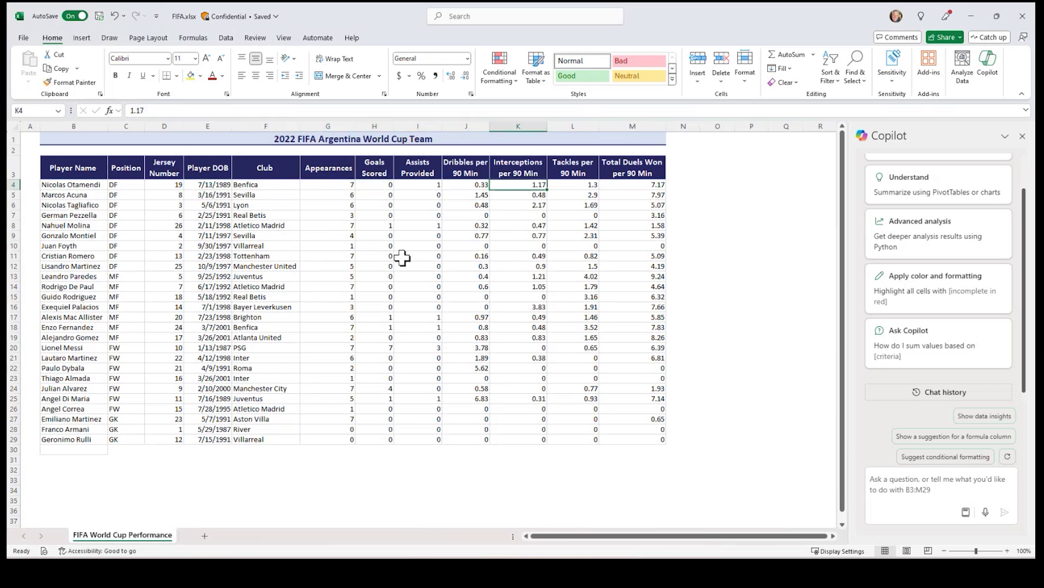
{"action": "key", "text": "Right"}
{"action": "key", "text": "Down"}
{"action": "key", "text": "Down"}
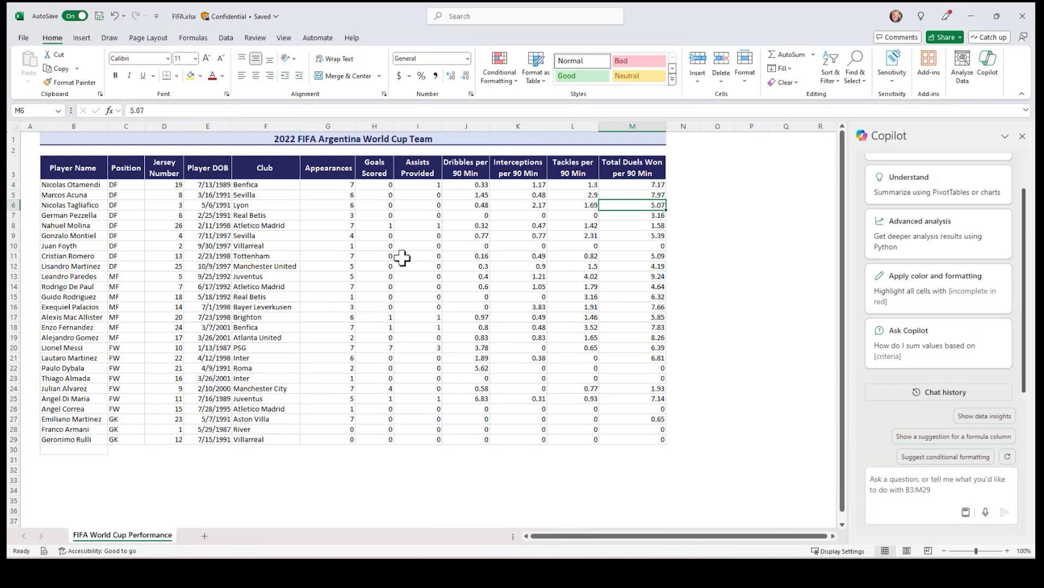
{"action": "key", "text": "Up"}
{"action": "key", "text": "Up"}
{"action": "key", "text": "Left"}
{"action": "key", "text": "Left"}
{"action": "key", "text": "Left"}
{"action": "key", "text": "ctrl+Left"}
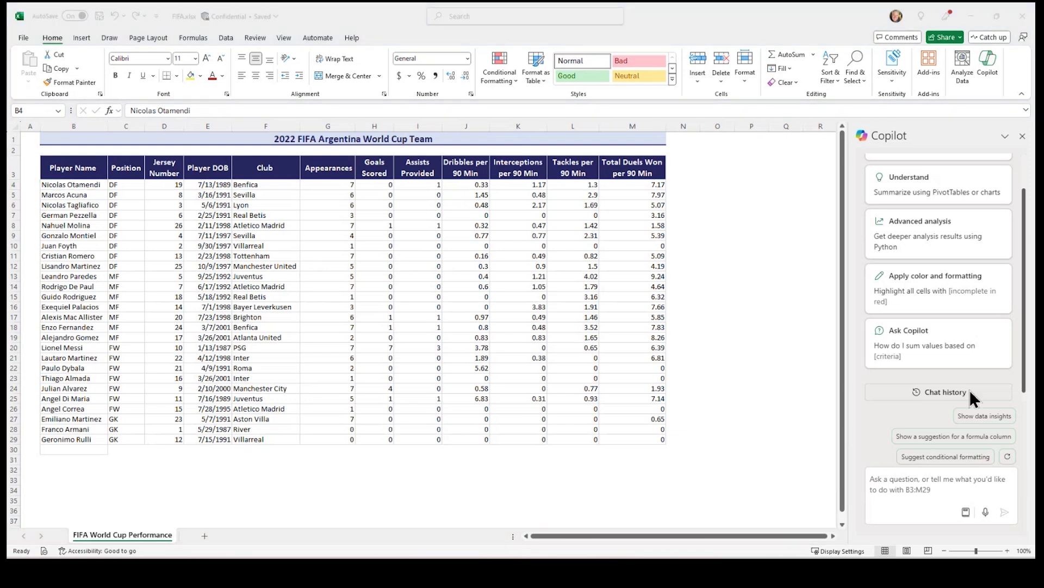
Ask Copilot to highlight player names whose dribbles exceed interceptions or tackles, checking columns J–L
{"action": "left_click", "coordinate": [885, 479]}
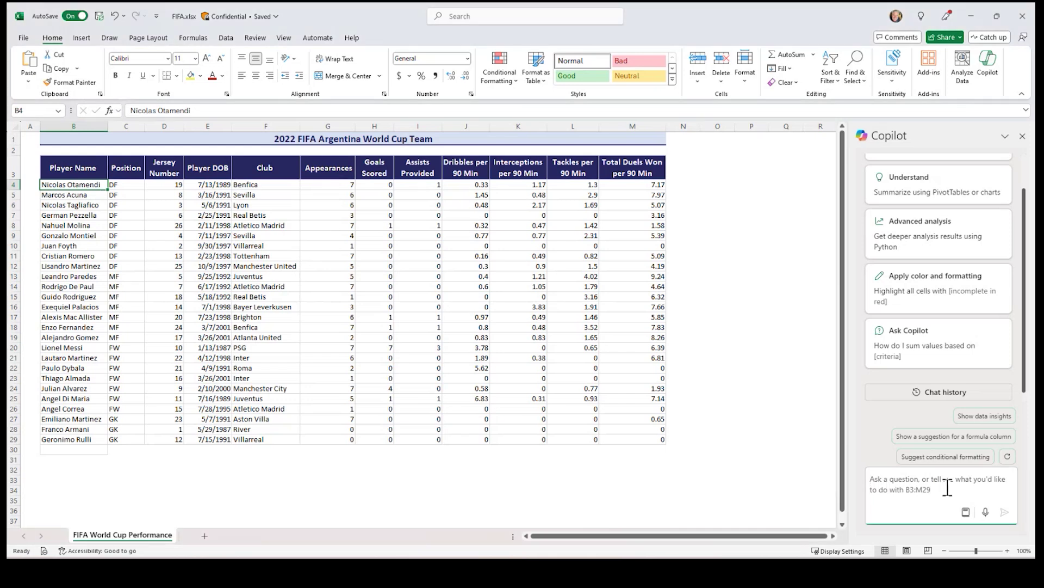
{"action": "type", "text": "Highlight every player name if the dribbles is higher than either the interceptions or the tackles"}
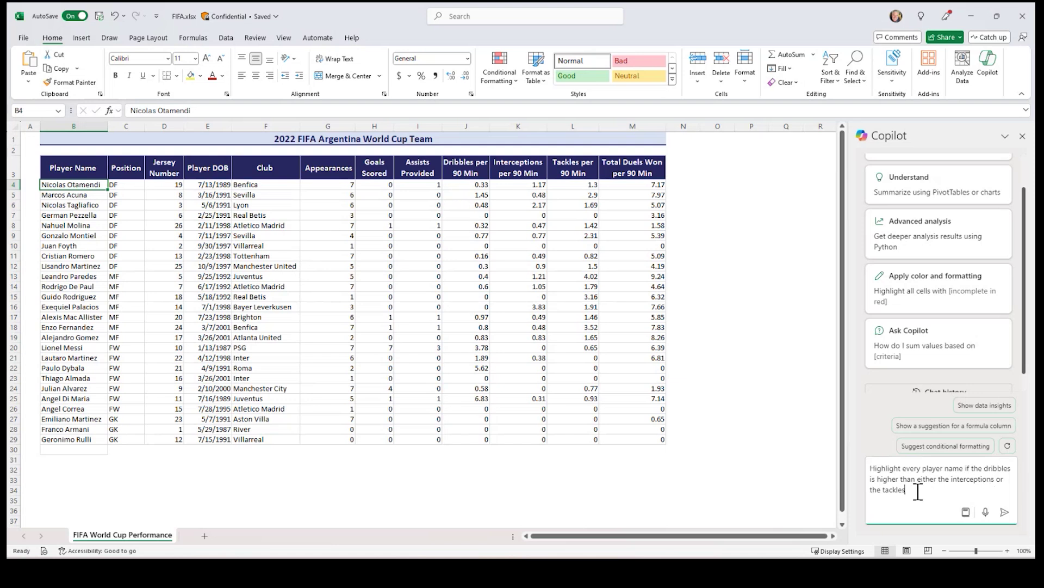
{"action": "left_click", "coordinate": [460, 184]}
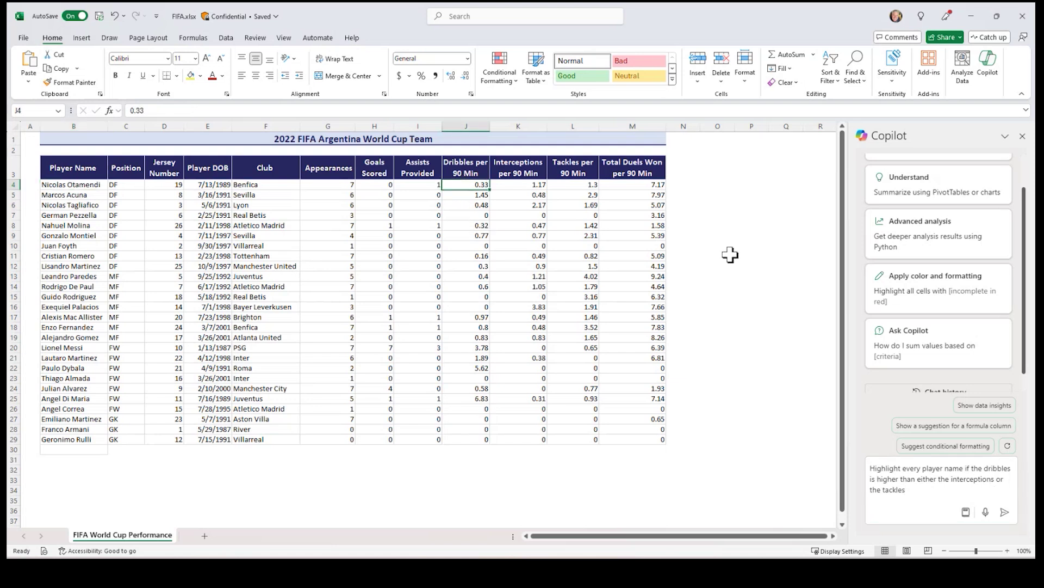
{"action": "key", "text": "Right"}
{"action": "key", "text": "Right"}
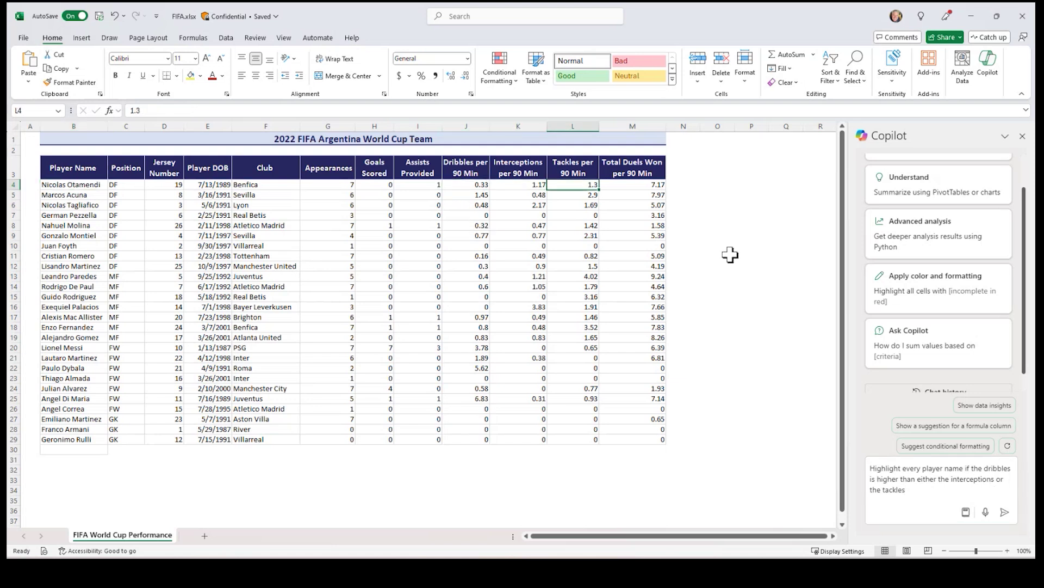
{"action": "key", "text": "Left"}
{"action": "key", "text": "Left"}
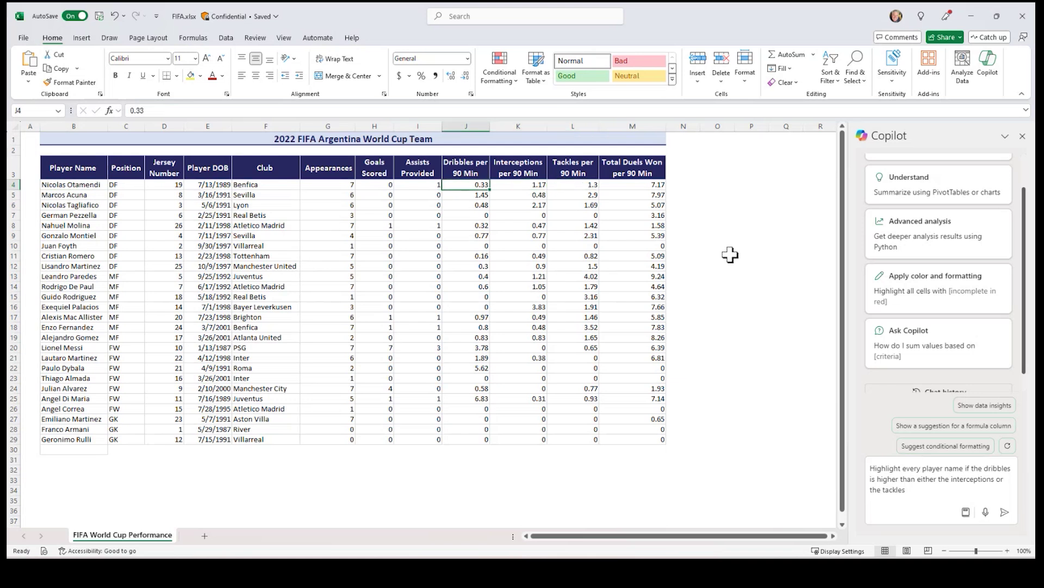
{"action": "key", "text": "Right"}
{"action": "key", "text": "Right"}
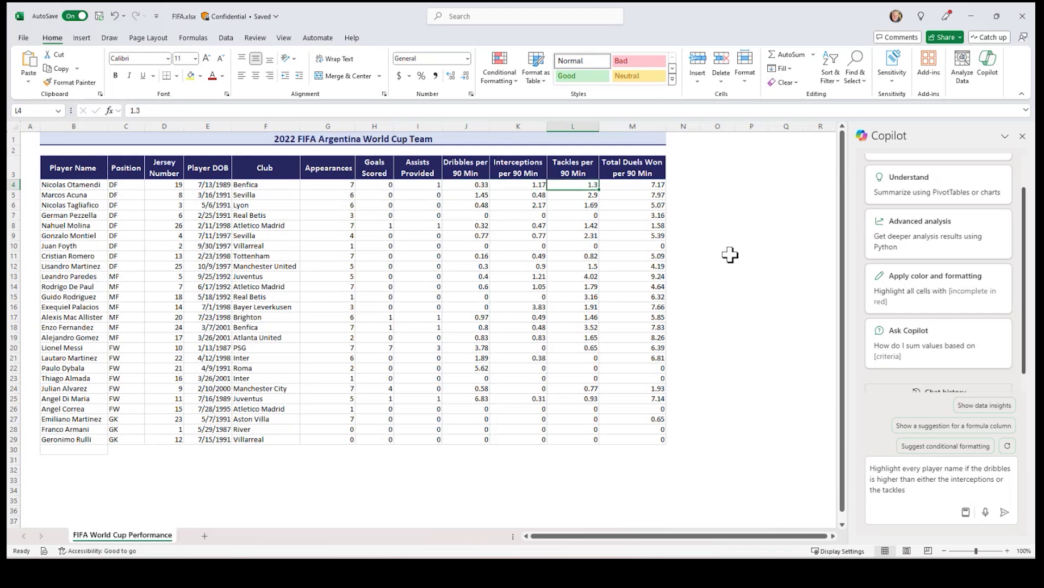
{"action": "key", "text": "Left"}
{"action": "key", "text": "Left"}
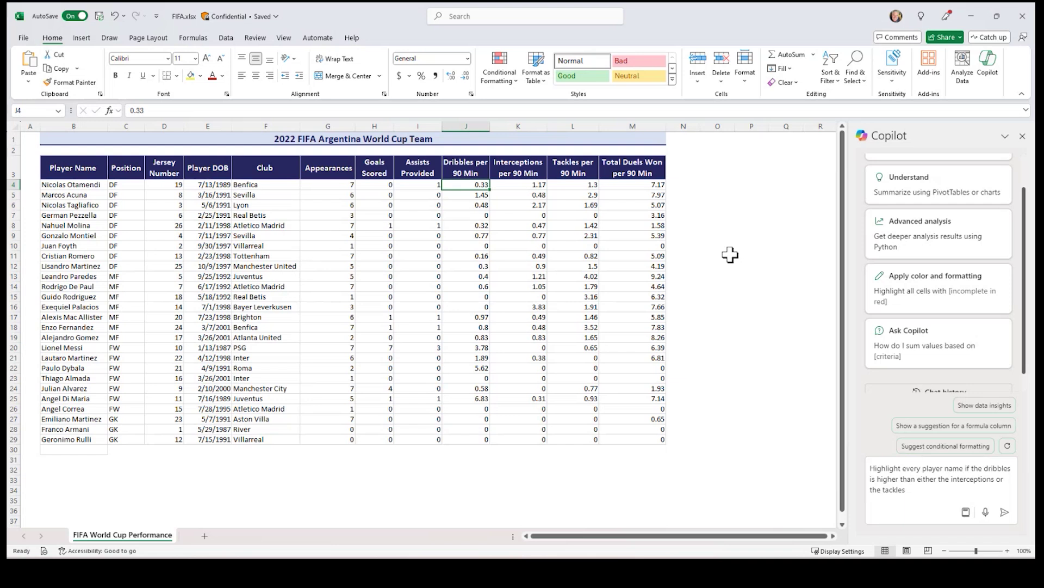
{"action": "key", "text": "Down"}
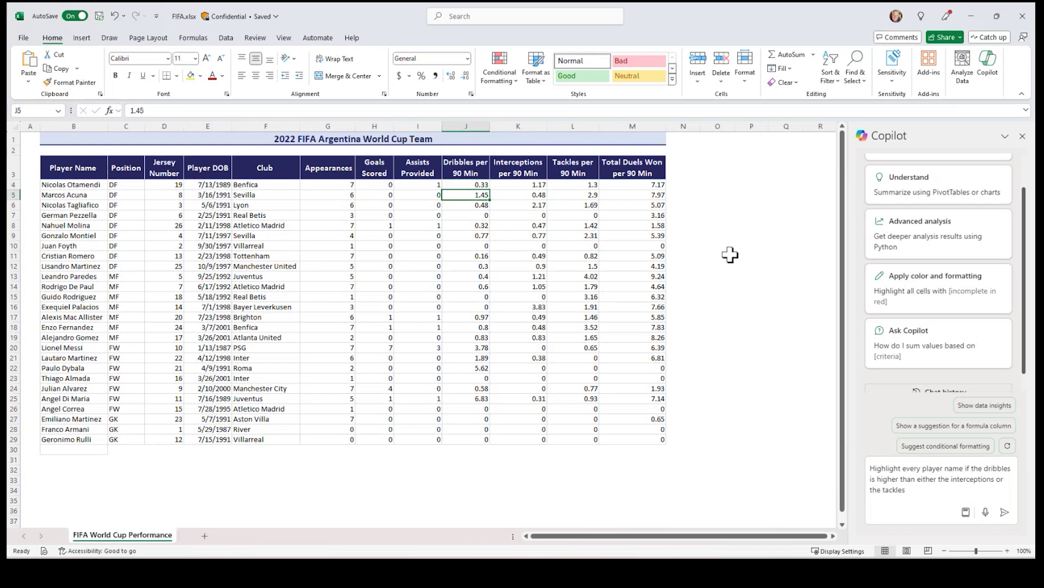
{"action": "key", "text": "Right"}
{"action": "key", "text": "Right"}
{"action": "key", "text": "Left"}
{"action": "key", "text": "Left"}
{"action": "key", "text": "Left"}
{"action": "key", "text": "Left"}
{"action": "key", "text": "Left"}
{"action": "key", "text": "Left"}
{"action": "key", "text": "Left"}
{"action": "key", "text": "Left"}
{"action": "key", "text": "Left"}
{"action": "key", "text": "Left"}
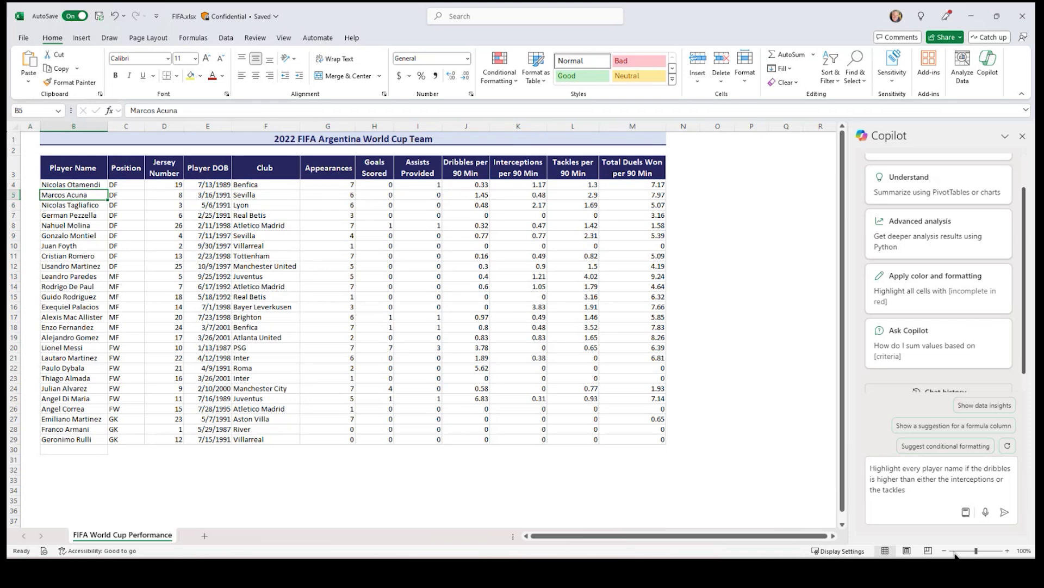
{"action": "left_click", "coordinate": [932, 490]}
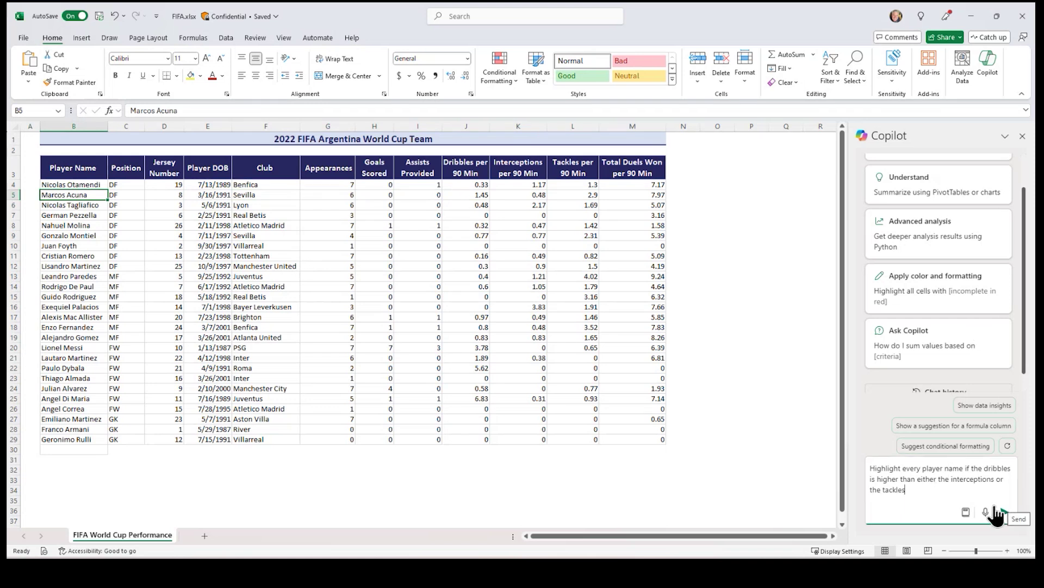
{"action": "key", "text": "Return"}
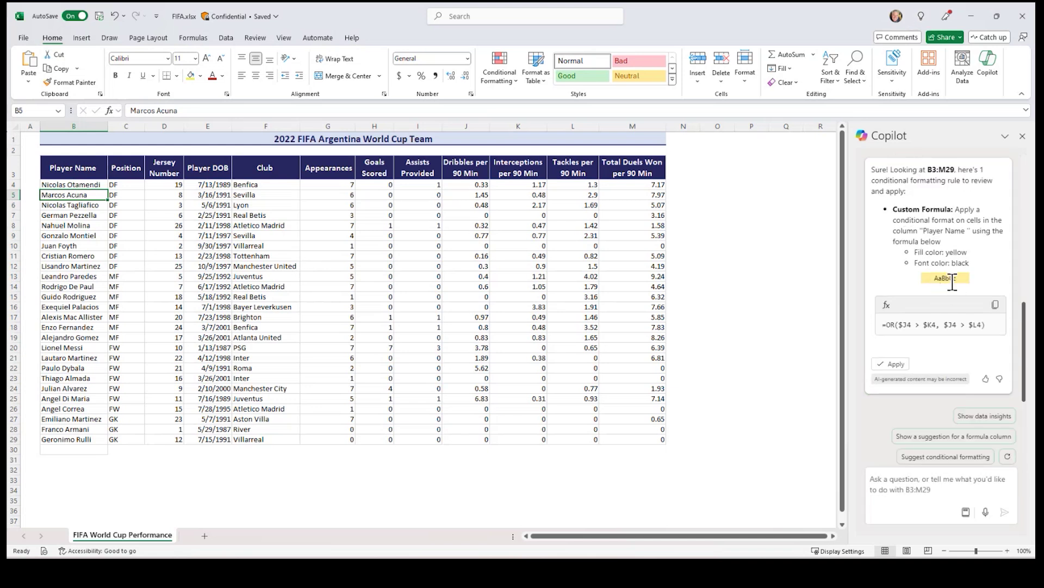
Apply Copilot's yellow-fill rule and verify row 17's dribbles against its interceptions
{"action": "left_click", "coordinate": [892, 364]}
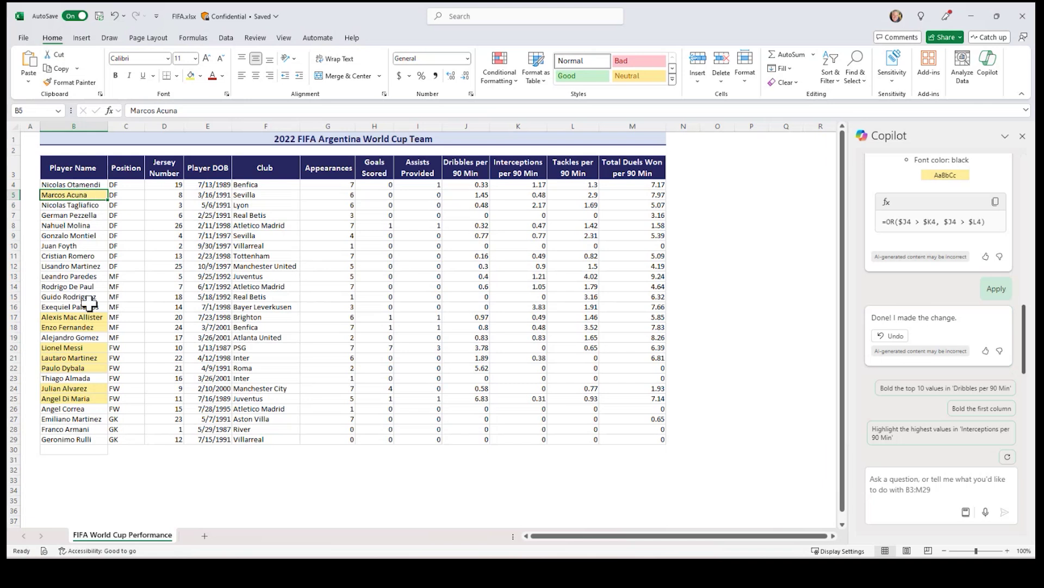
{"action": "left_click", "coordinate": [79, 316]}
{"action": "key", "text": "Right"}
{"action": "key", "text": "Right"}
{"action": "key", "text": "Right"}
{"action": "key", "text": "Right"}
{"action": "key", "text": "Right"}
{"action": "key", "text": "Right"}
{"action": "key", "text": "Right"}
{"action": "key", "text": "Right"}
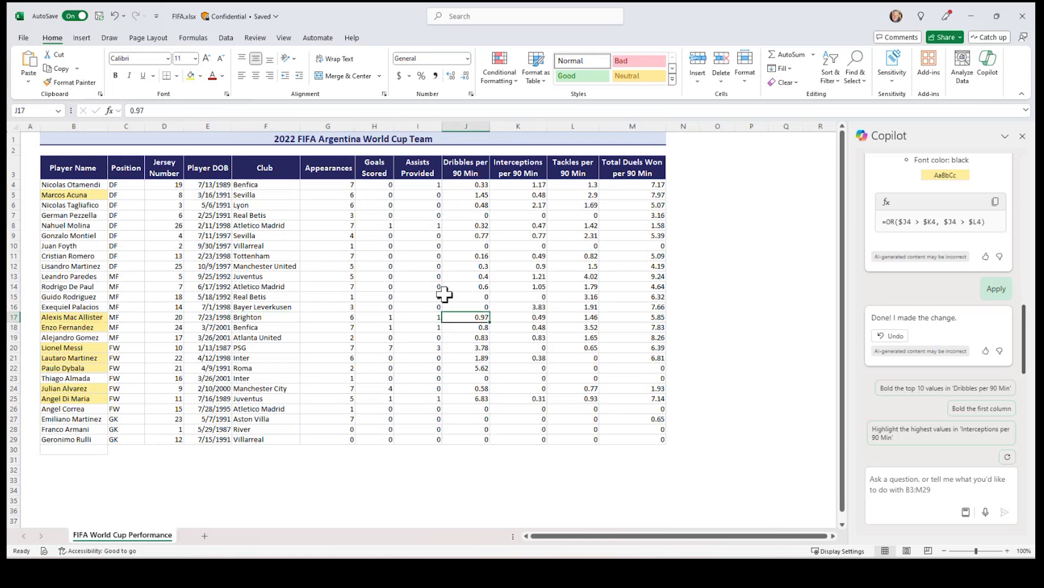
{"action": "key", "text": "Right"}
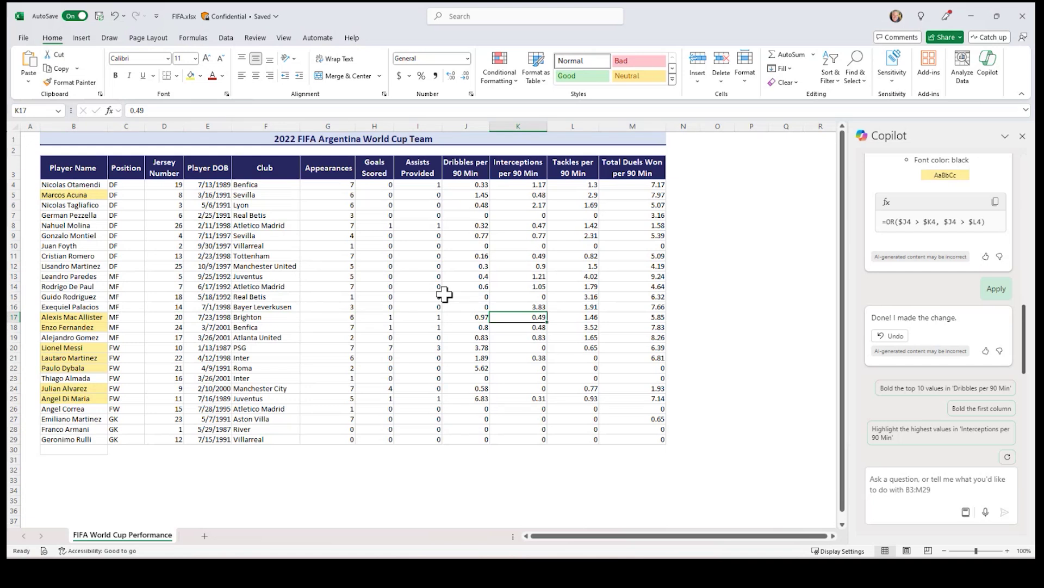
{"action": "key", "text": "Left"}
{"action": "key", "text": "Left"}
{"action": "key", "text": "Left"}
{"action": "key", "text": "Left"}
{"action": "key", "text": "Left"}
{"action": "key", "text": "Left"}
{"action": "key", "text": "Left"}
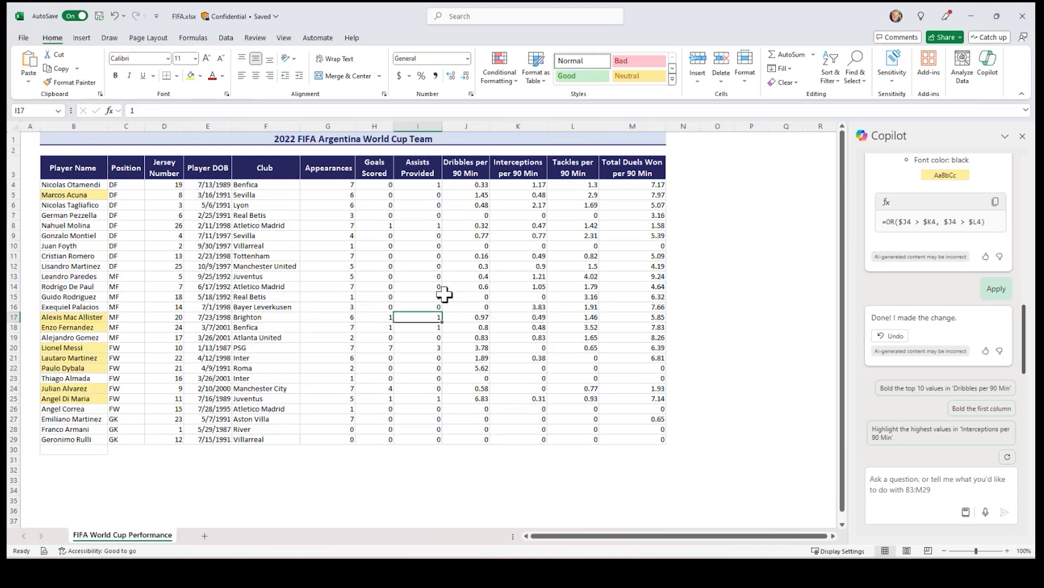
{"action": "key", "text": "Left"}
{"action": "key", "text": "Left"}
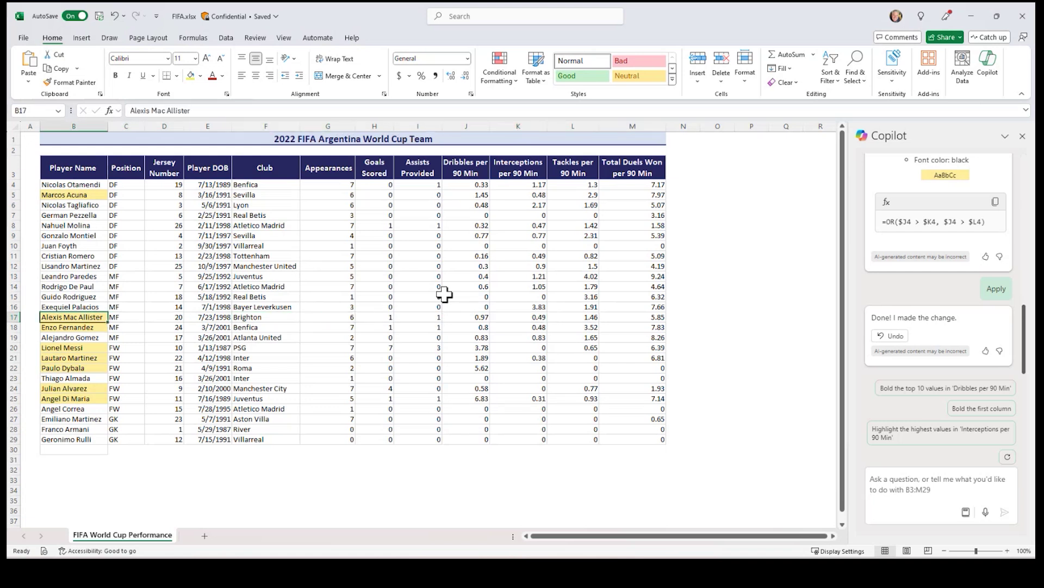
{"action": "left_click", "coordinate": [514, 80]}
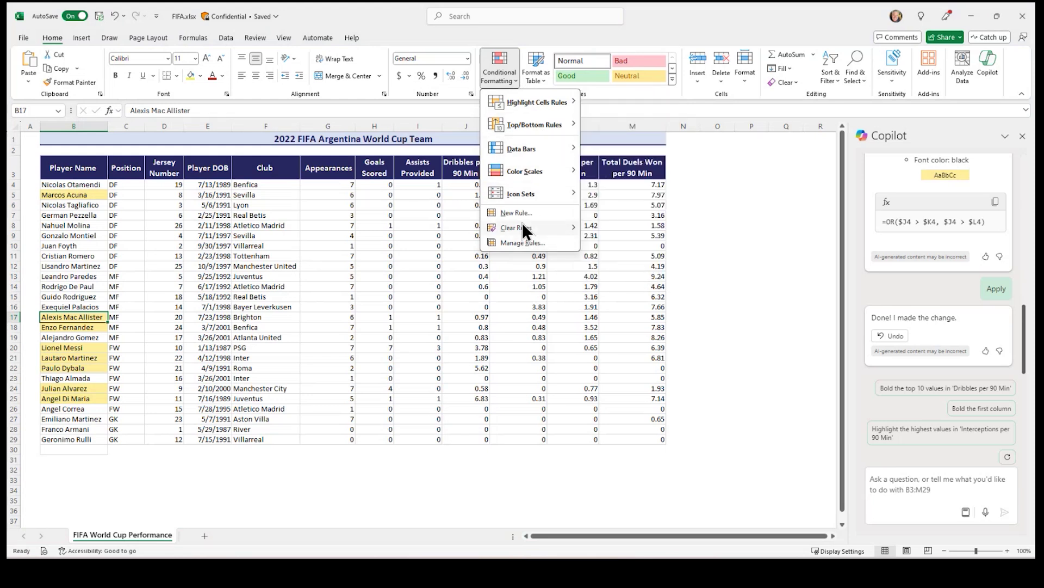
Inspect the =OR($J4 > $K4, $J4 > $L4) yellow-fill rule in Manage Rules, then close it
{"action": "left_click", "coordinate": [524, 243]}
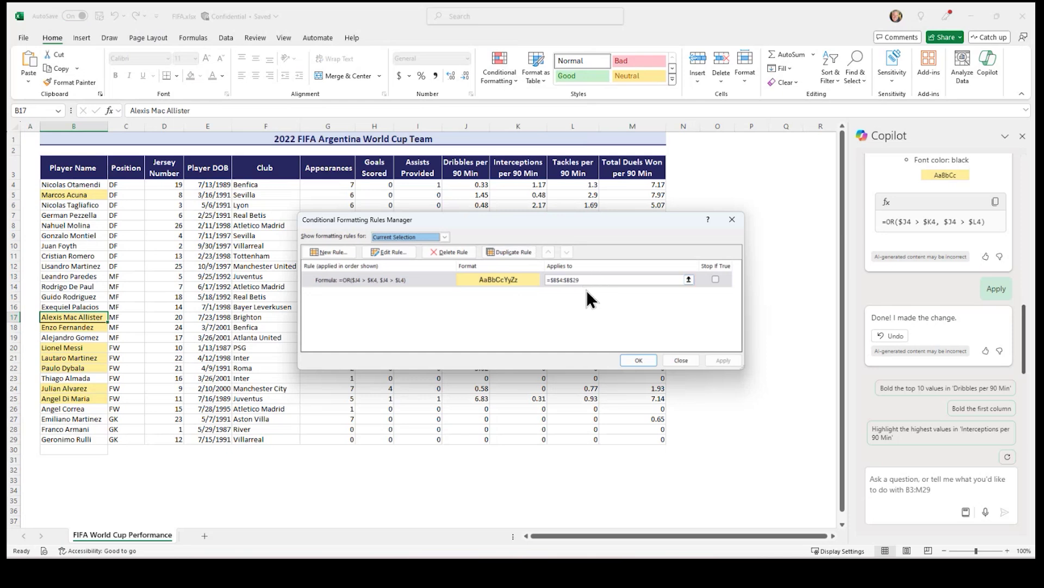
{"action": "left_click", "coordinate": [677, 360]}
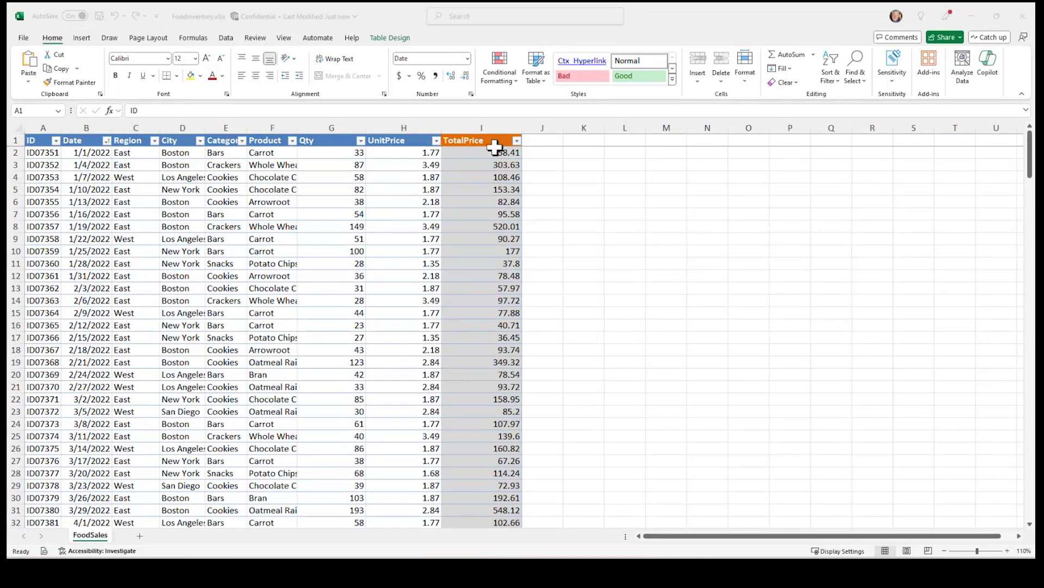
{"action": "left_click", "coordinate": [494, 147]}
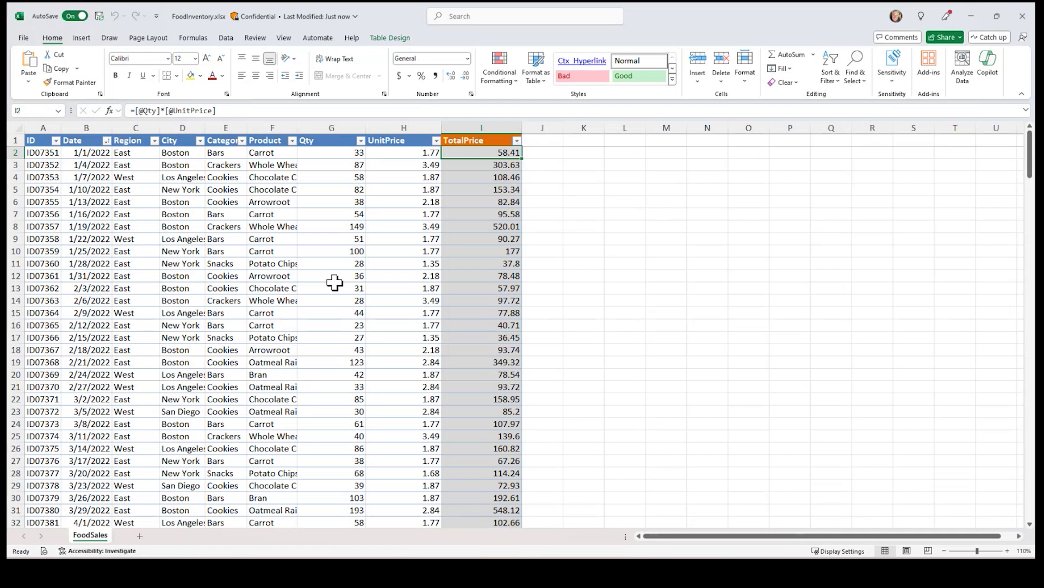
{"action": "left_click", "coordinate": [97, 153]}
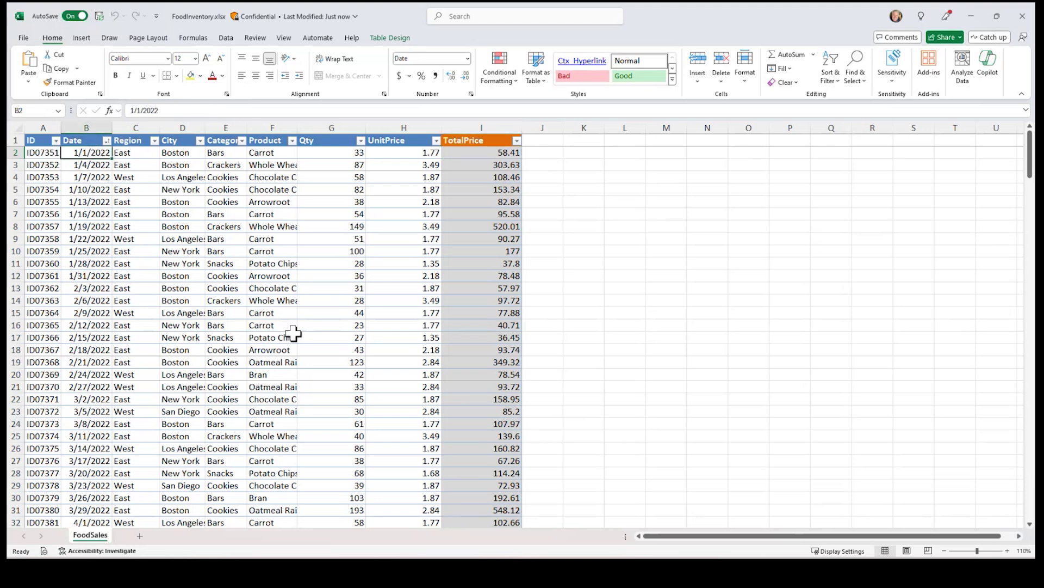
{"action": "key", "text": "Page_Down"}
{"action": "key", "text": "Page_Down"}
{"action": "key", "text": "Page_Down"}
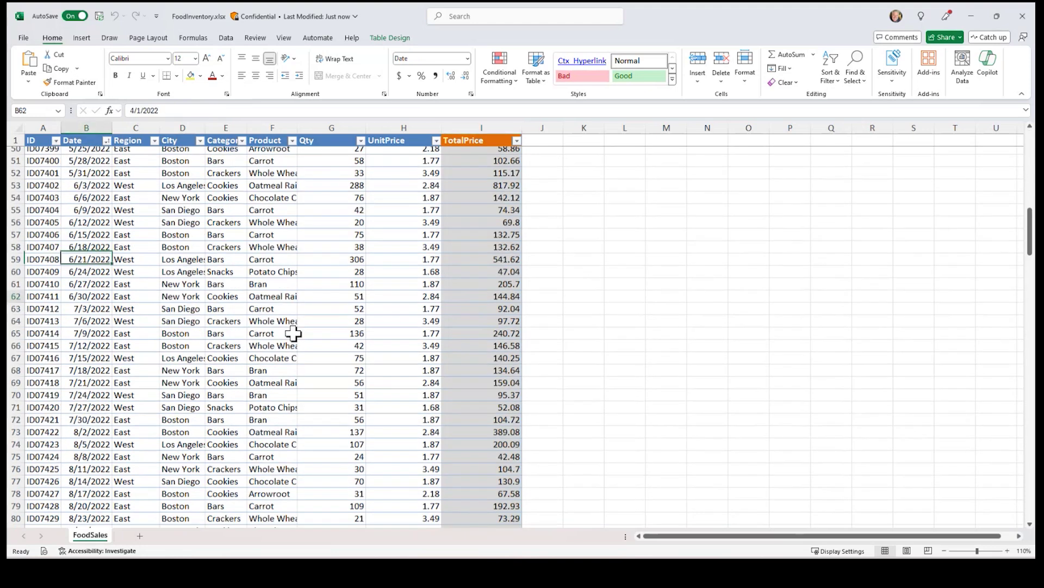
{"action": "scroll", "coordinate": [293, 333], "scroll_direction": "down", "scroll_amount": 10}
{"action": "scroll", "coordinate": [293, 333], "scroll_direction": "up", "scroll_amount": 15}
{"action": "key", "text": "ctrl+Up"}
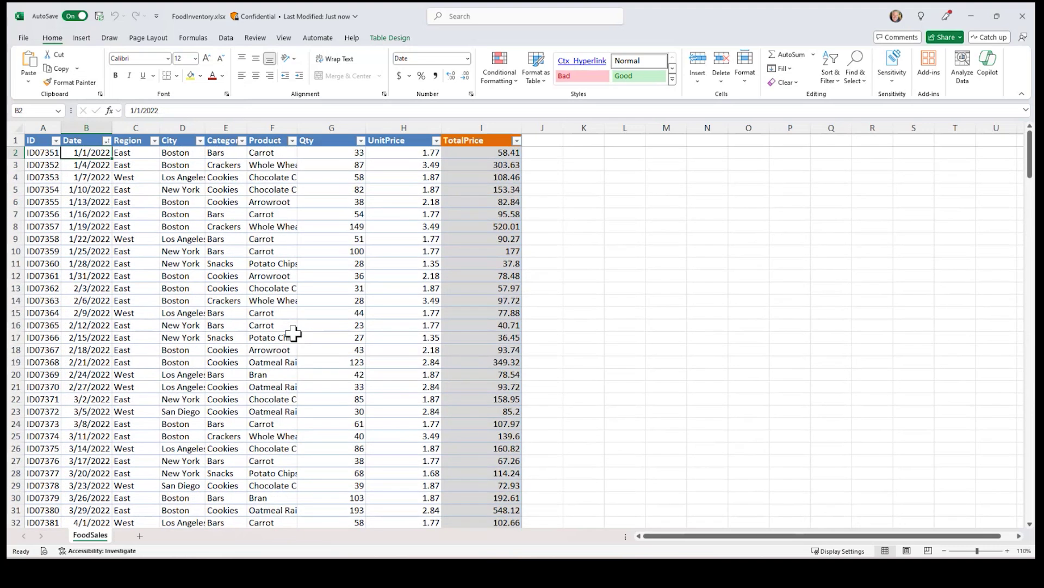
{"action": "key", "text": "Right"}
{"action": "key", "text": "Right"}
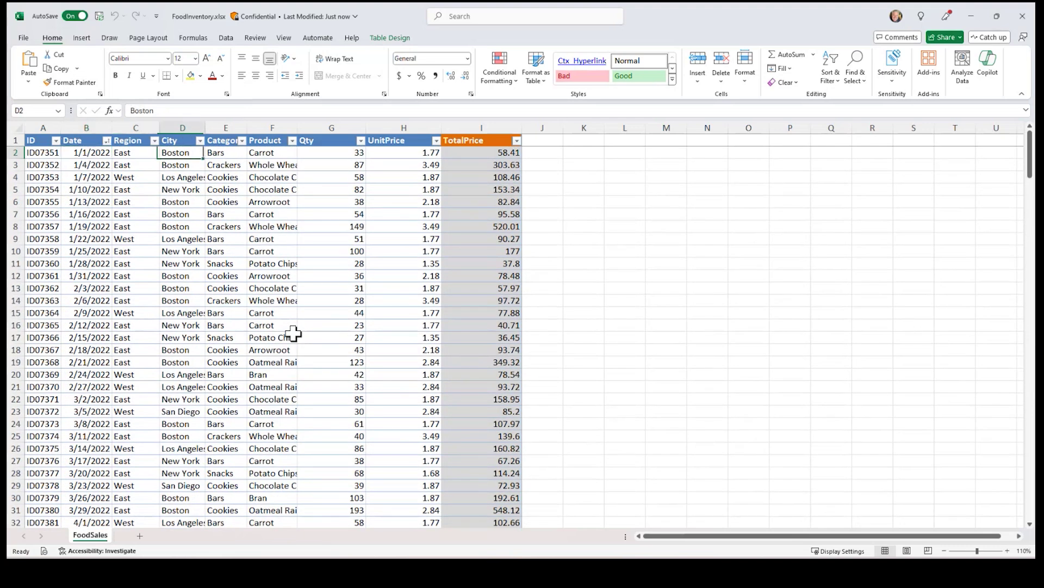
{"action": "key", "text": "Right"}
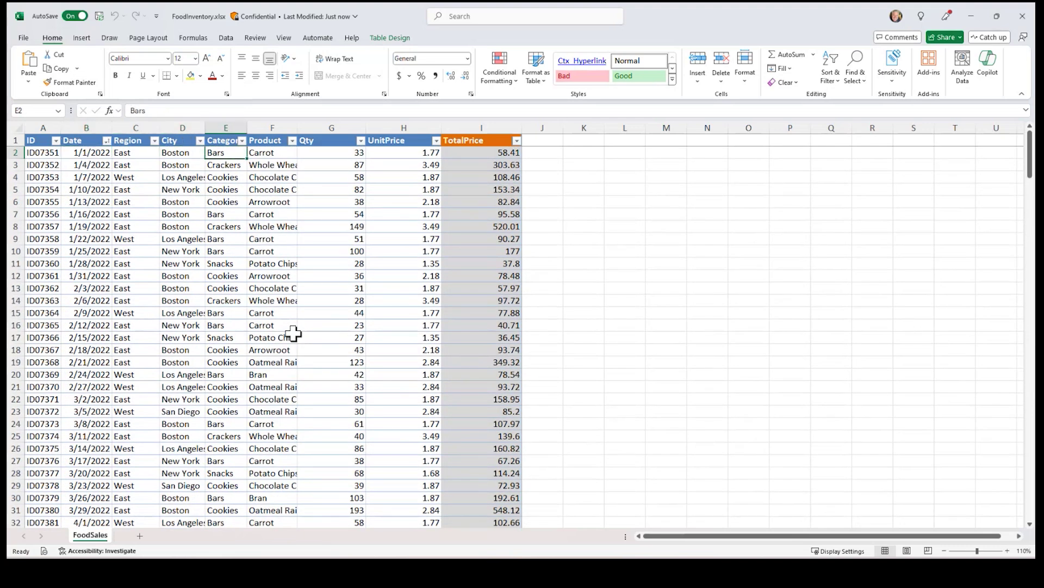
{"action": "key", "text": "Right"}
{"action": "key", "text": "Right"}
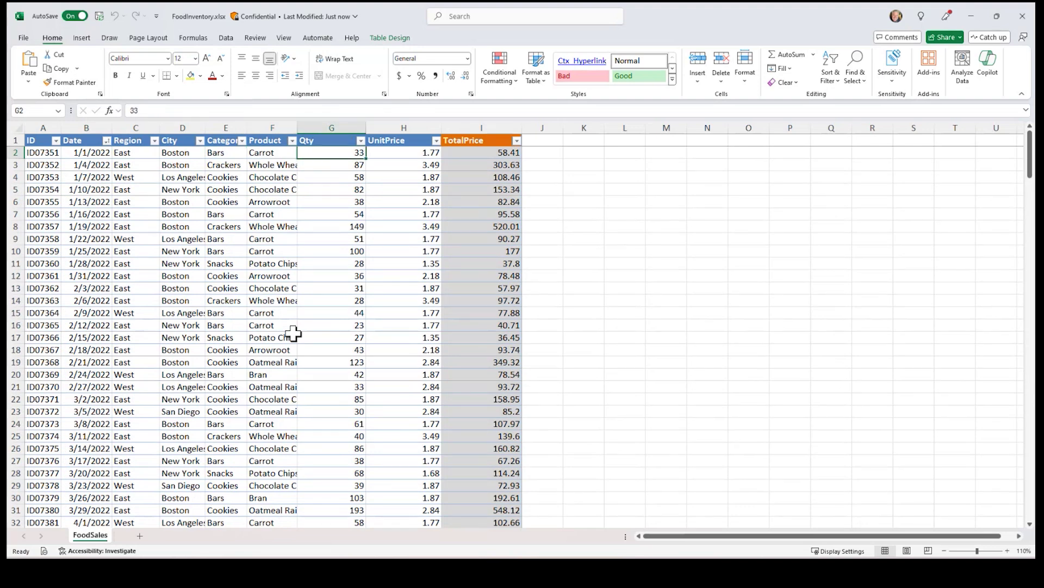
{"action": "key", "text": "Right"}
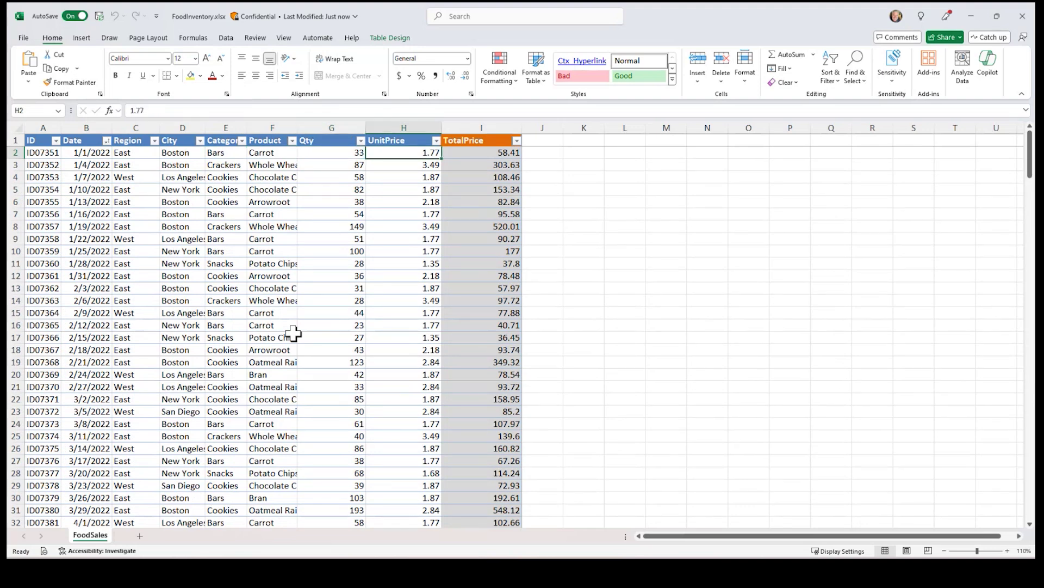
{"action": "key", "text": "Right"}
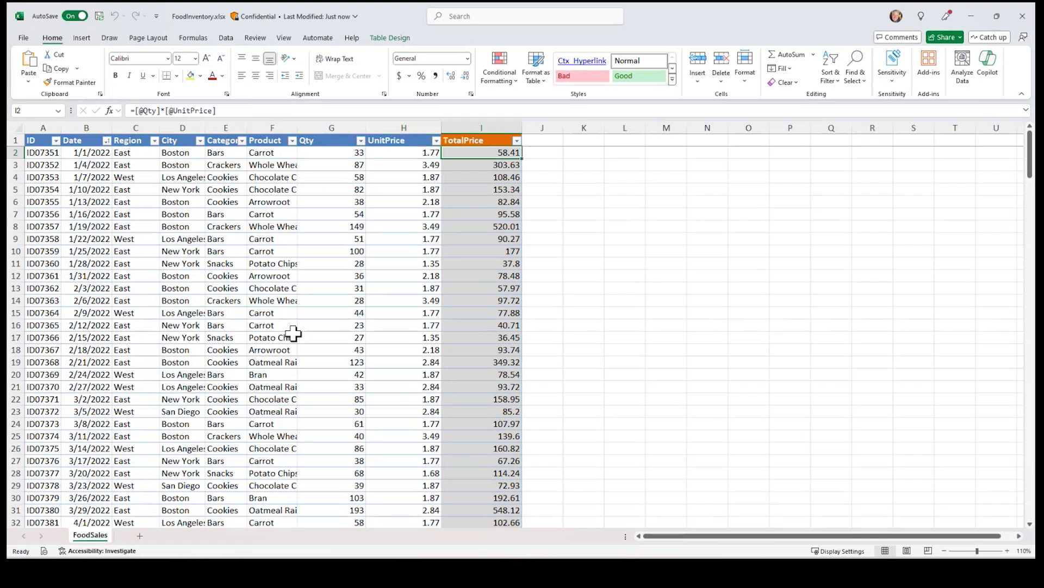
AutoFit the Product column so names like Chocolate Chip and Whole Wheat show fully
{"action": "key", "text": "Down"}
{"action": "key", "text": "Left"}
{"action": "key", "text": "Left"}
{"action": "key", "text": "Left"}
{"action": "key", "text": "Left"}
{"action": "key", "text": "Left"}
{"action": "key", "text": "Left"}
{"action": "key", "text": "Left"}
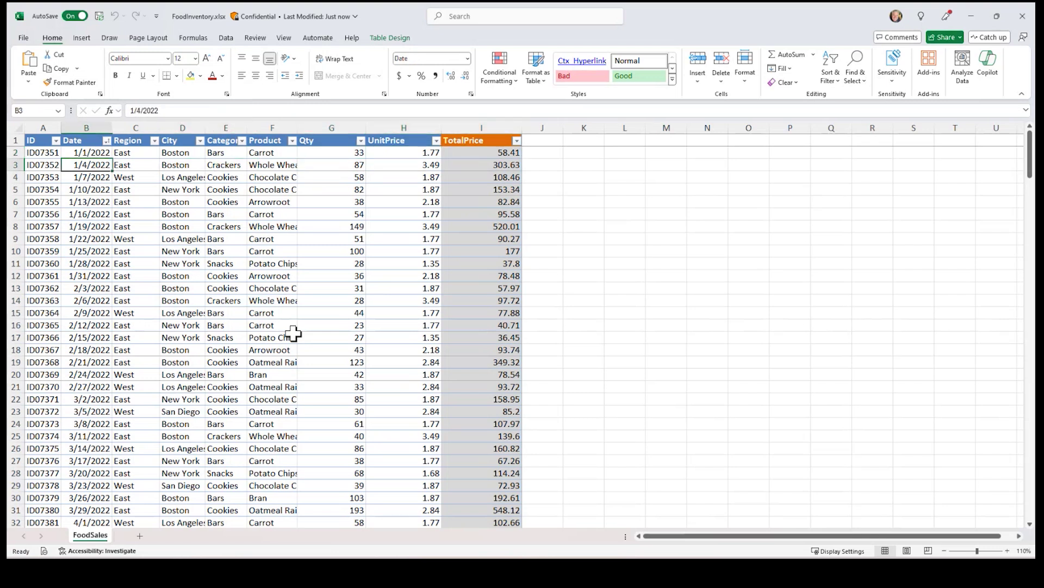
{"action": "key", "text": "Right"}
{"action": "key", "text": "Right"}
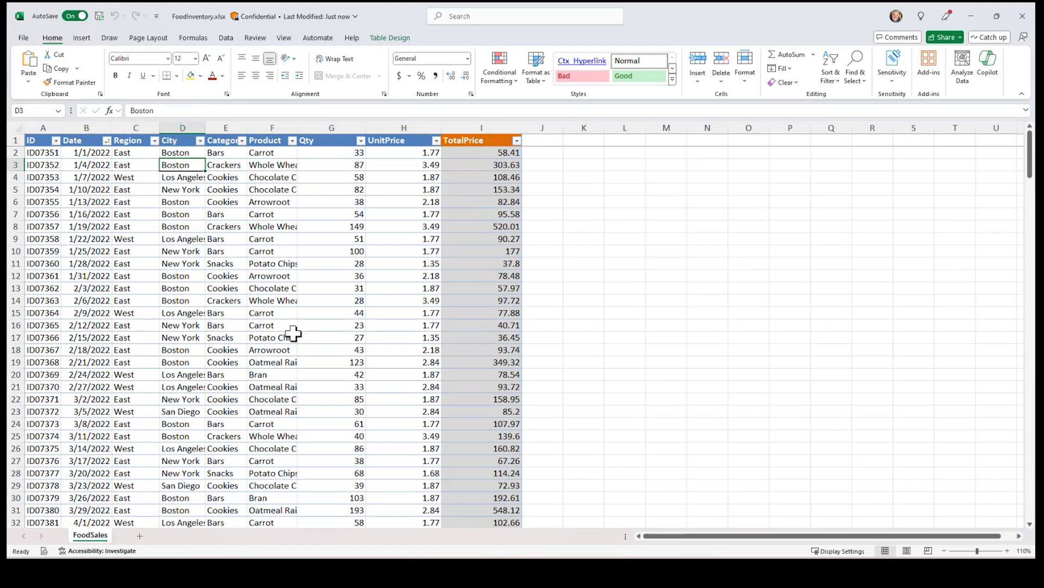
{"action": "key", "text": "Right"}
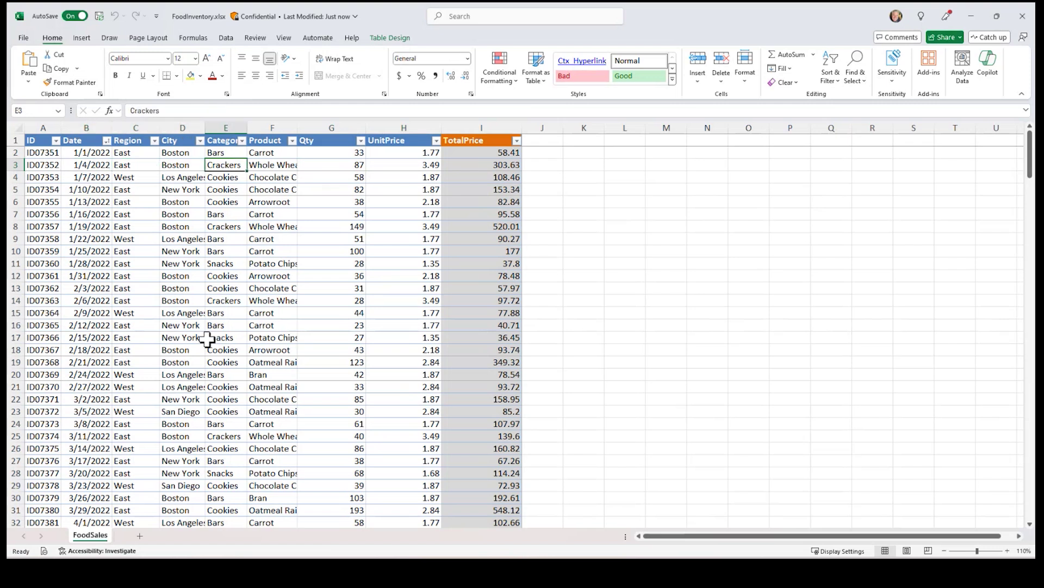
{"action": "double_click", "coordinate": [298, 127]}
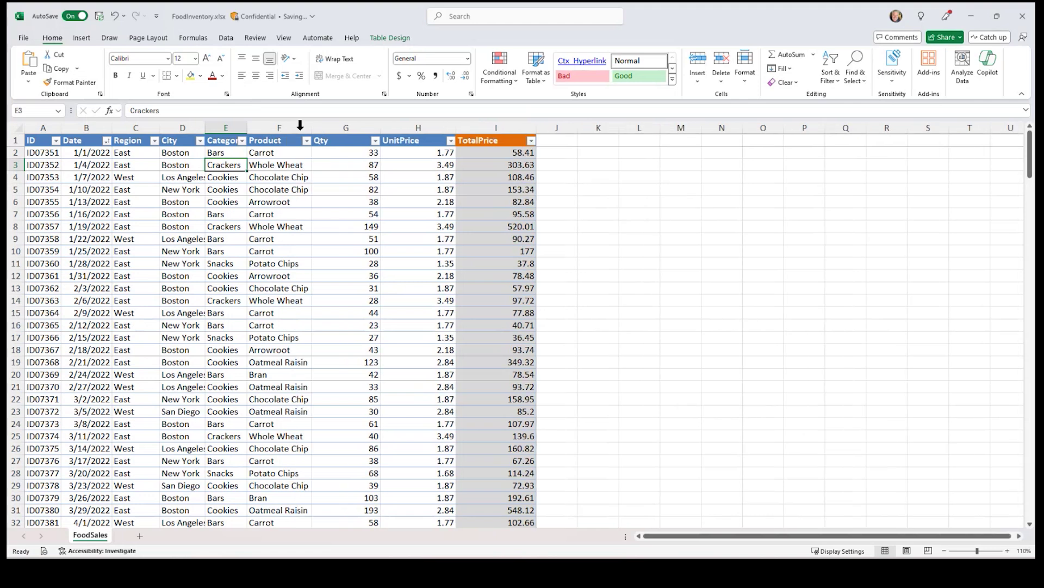
{"action": "key", "text": "Right"}
{"action": "key", "text": "Right"}
{"action": "key", "text": "Right"}
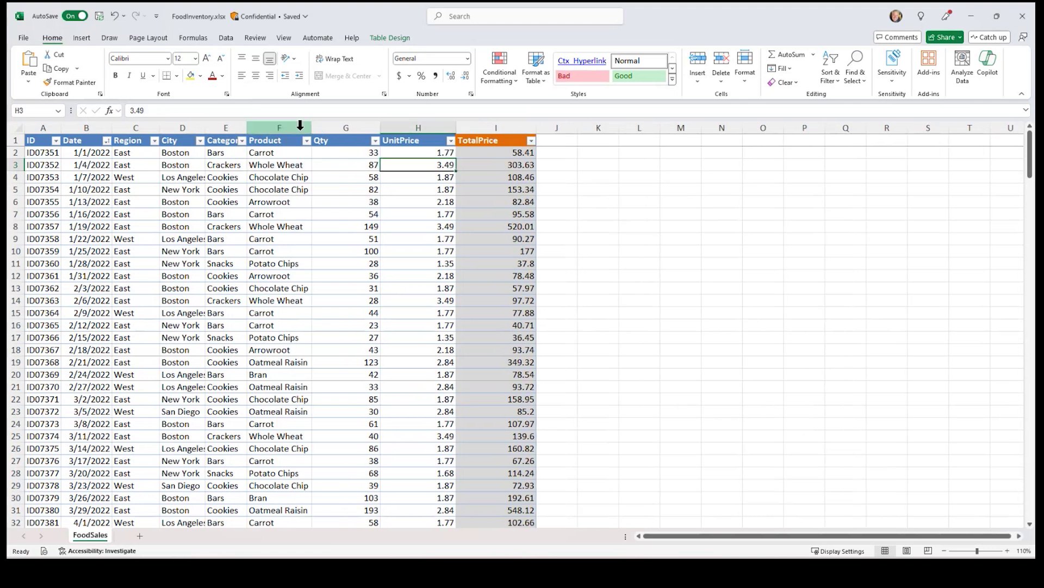
{"action": "key", "text": "Right"}
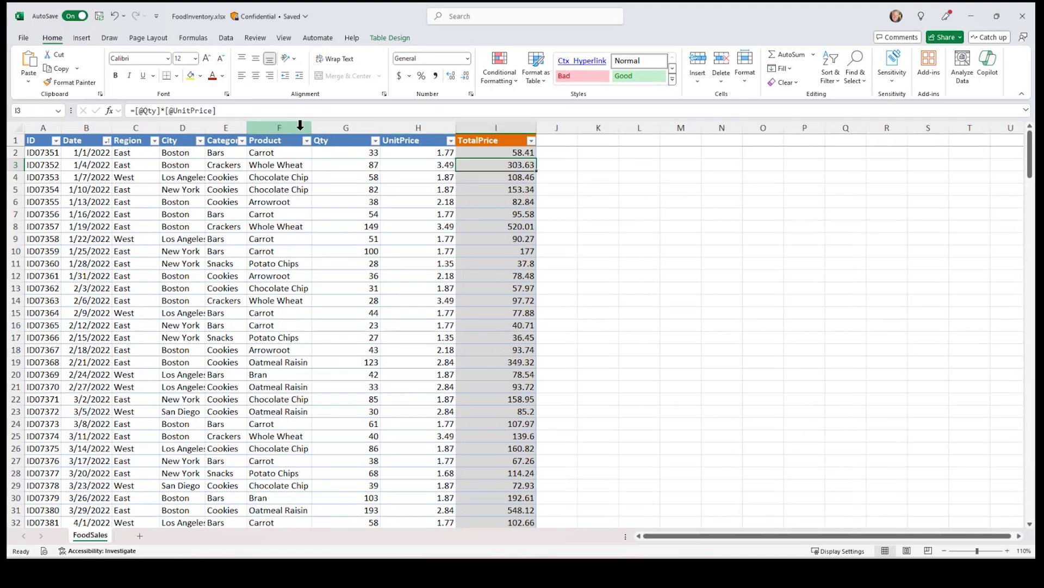
{"action": "key", "text": "Left"}
{"action": "key", "text": "Left"}
{"action": "key", "text": "Left"}
{"action": "key", "text": "Left"}
{"action": "key", "text": "Left"}
{"action": "key", "text": "Left"}
{"action": "key", "text": "Left"}
{"action": "key", "text": "Left"}
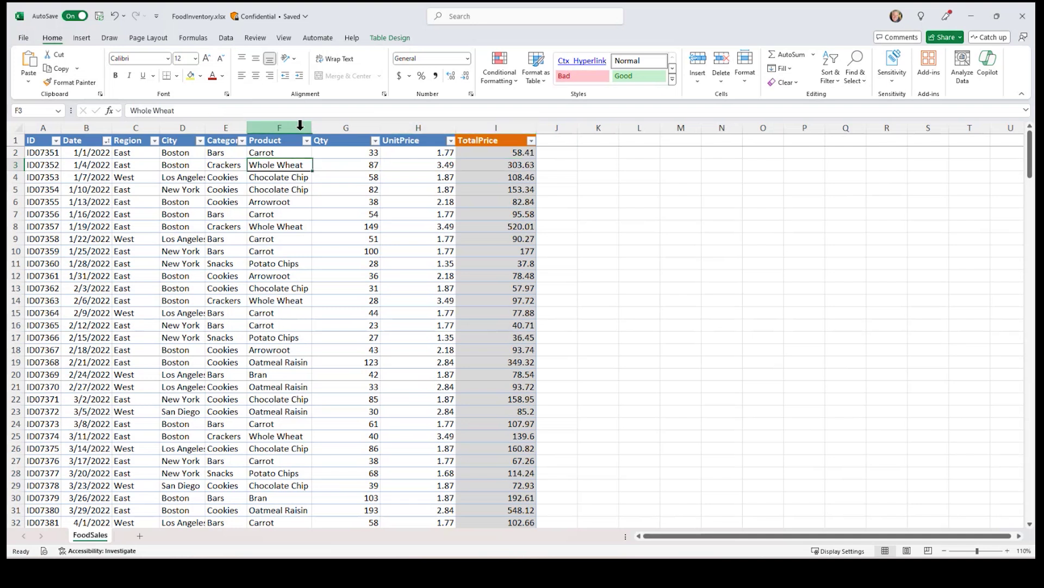
{"action": "key", "text": "Down"}
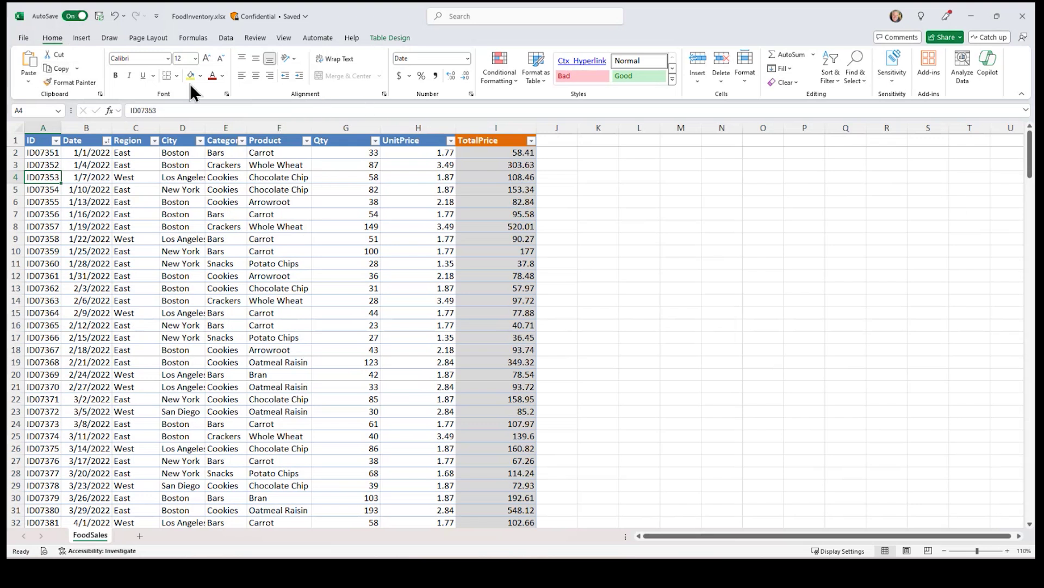
Start Copilot's Python advanced analysis to create an Analysis1 sheet previewing the FoodSales DataFrame
{"action": "left_click", "coordinate": [991, 61]}
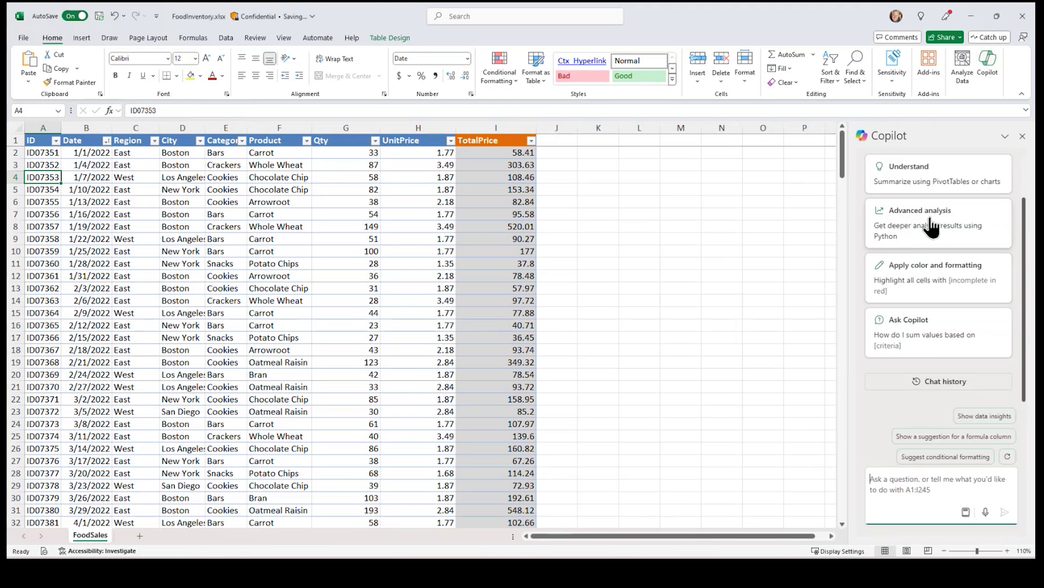
{"action": "left_click", "coordinate": [931, 226]}
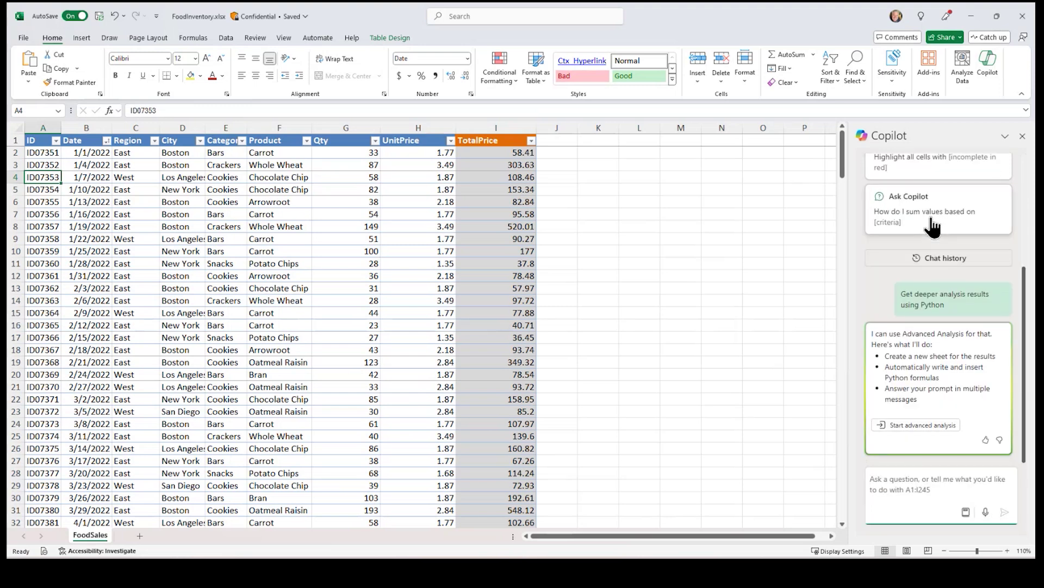
{"action": "left_click", "coordinate": [923, 427]}
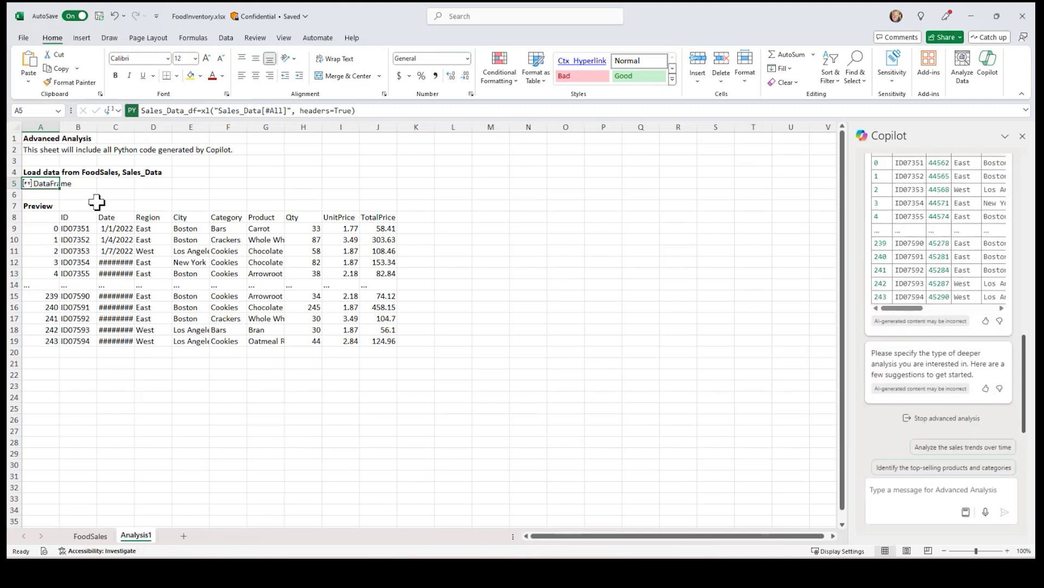
Widen the Date column and ask Copilot to plot monthly total sales by region as a line chart
{"action": "left_click_drag", "start_coordinate": [134, 125], "coordinate": [170, 126]}
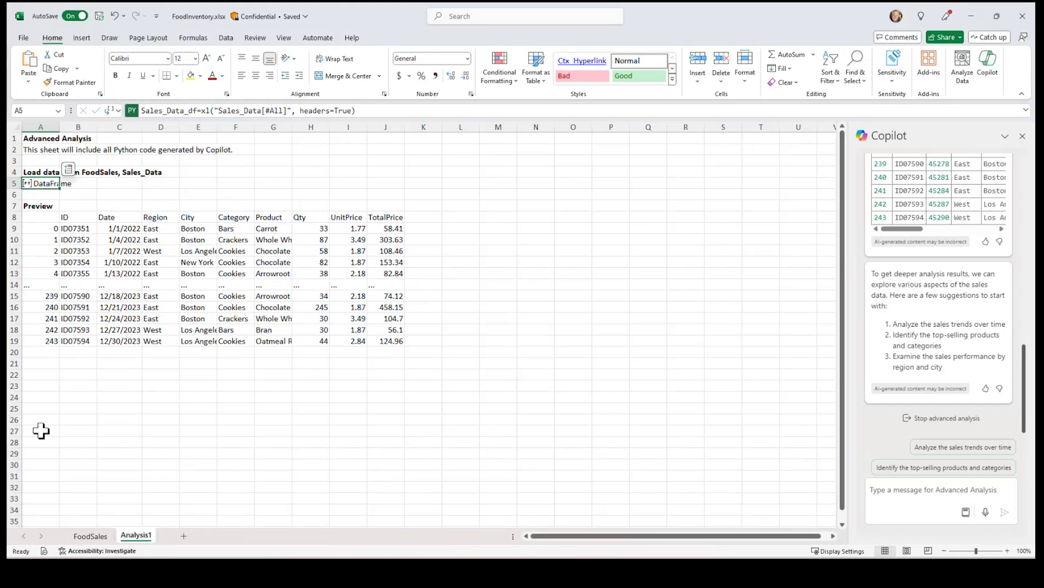
{"action": "left_click", "coordinate": [891, 493]}
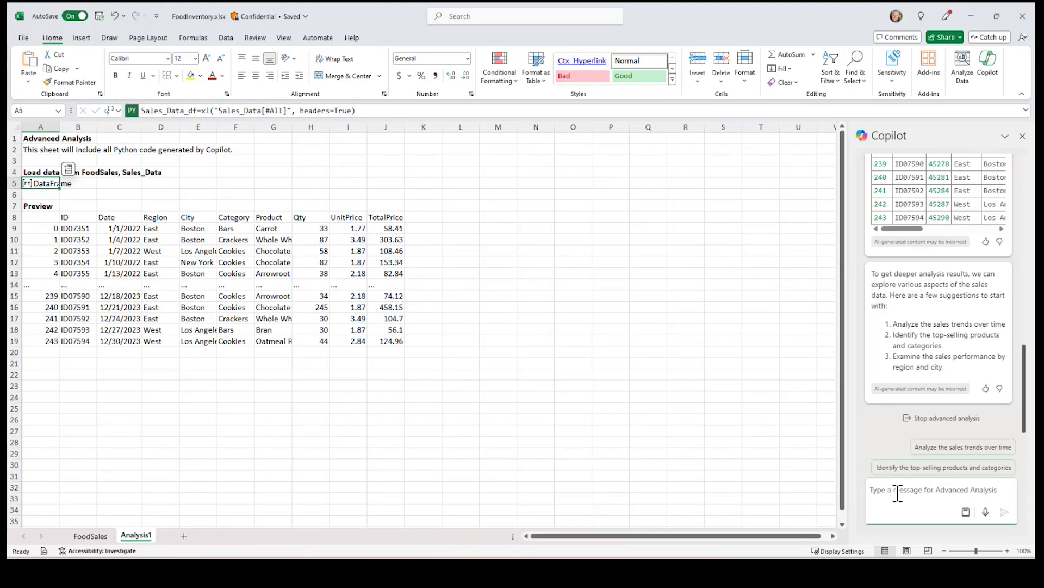
{"action": "type", "text": "Show the monthly total value for each region over time, the price for each category will be aggregated by month and displayed in a line chart."}
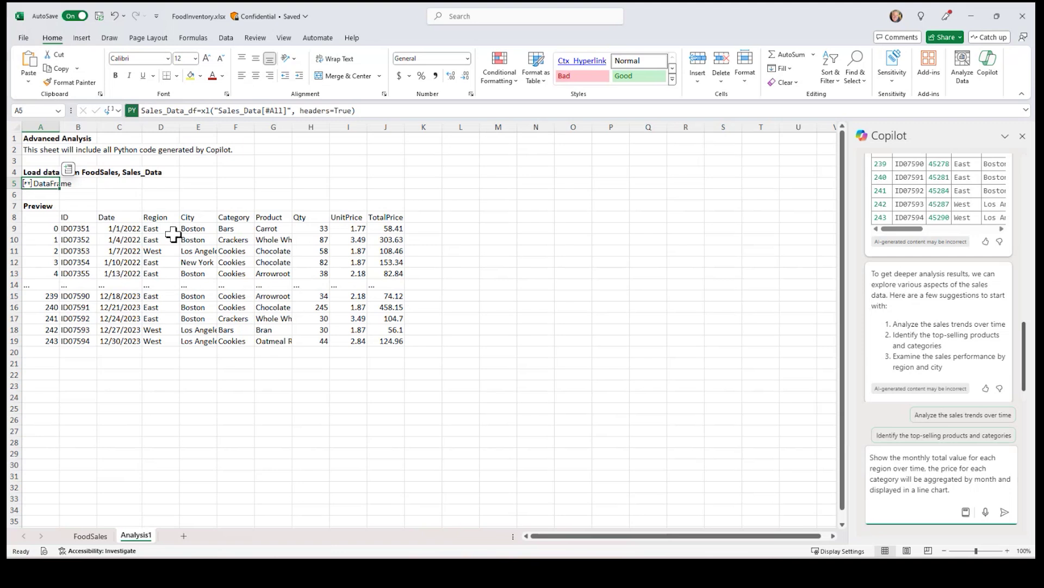
{"action": "left_click", "coordinate": [148, 228]}
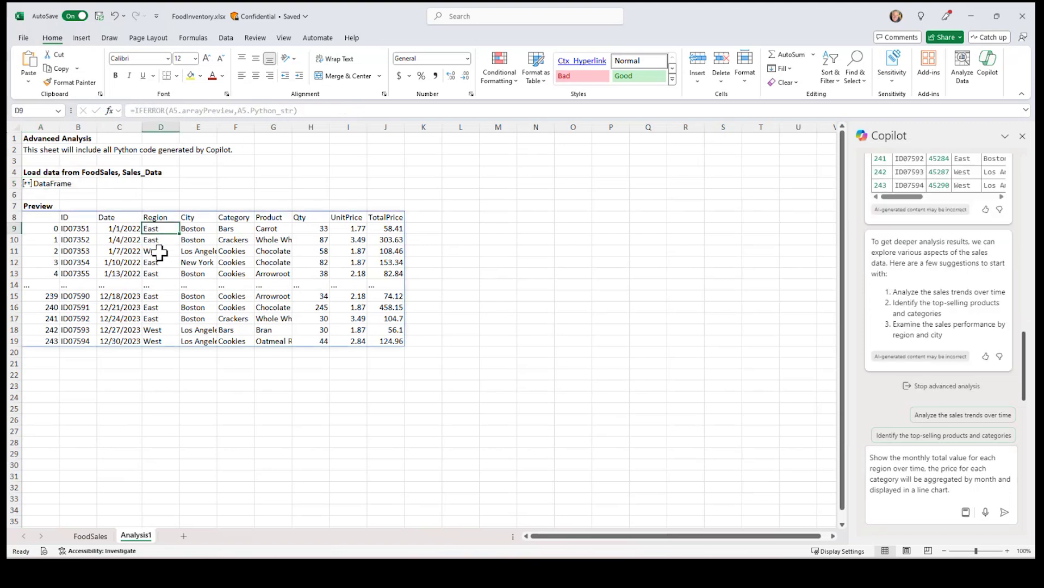
{"action": "left_click", "coordinate": [124, 229]}
{"action": "left_click", "coordinate": [121, 240]}
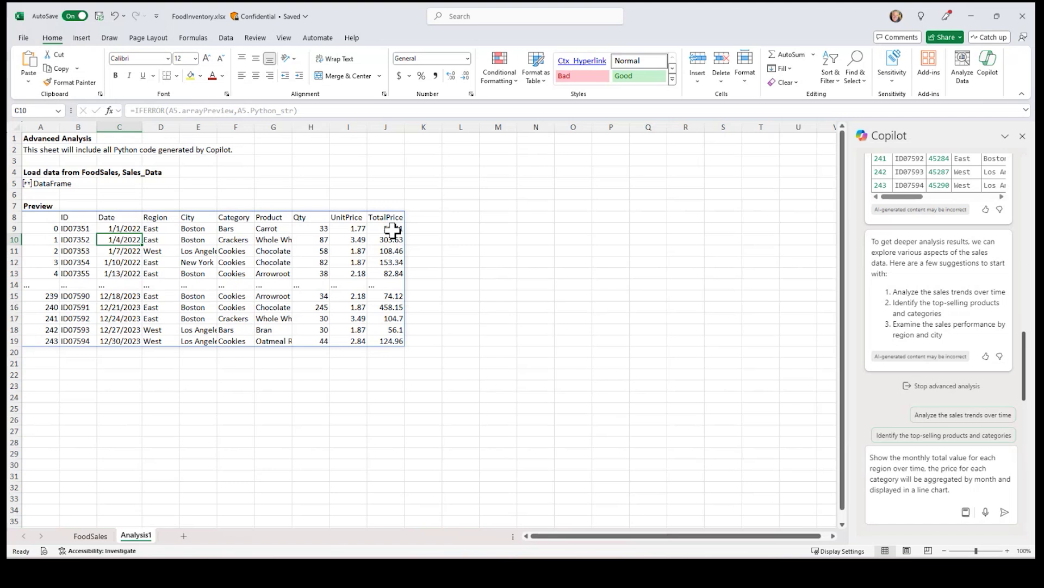
{"action": "left_click", "coordinate": [1004, 512]}
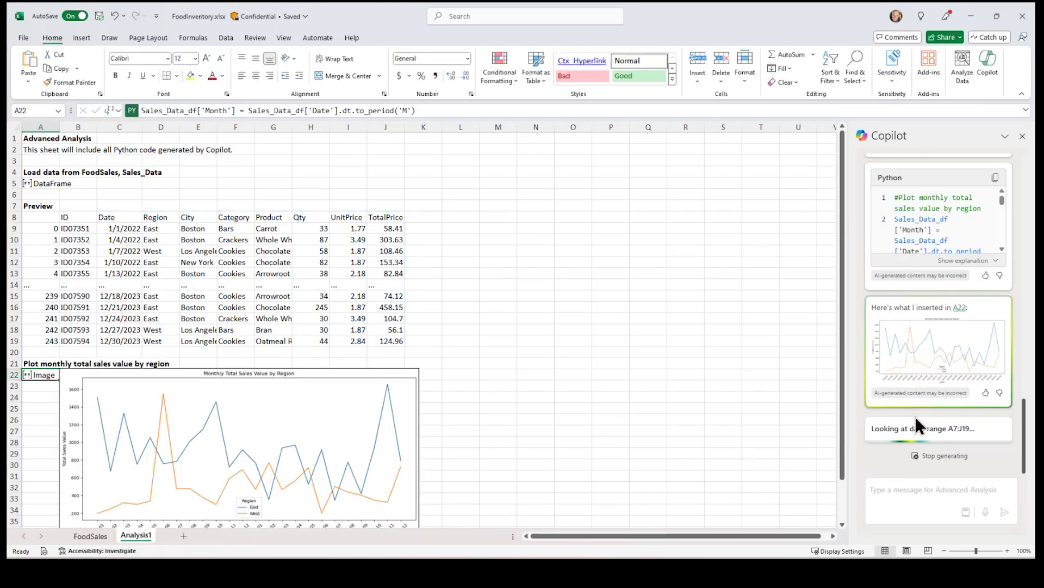
Inspect the Python code behind the East/West monthly sales line chart, then select the chart
{"action": "scroll", "coordinate": [524, 396], "scroll_direction": "down", "scroll_amount": 2}
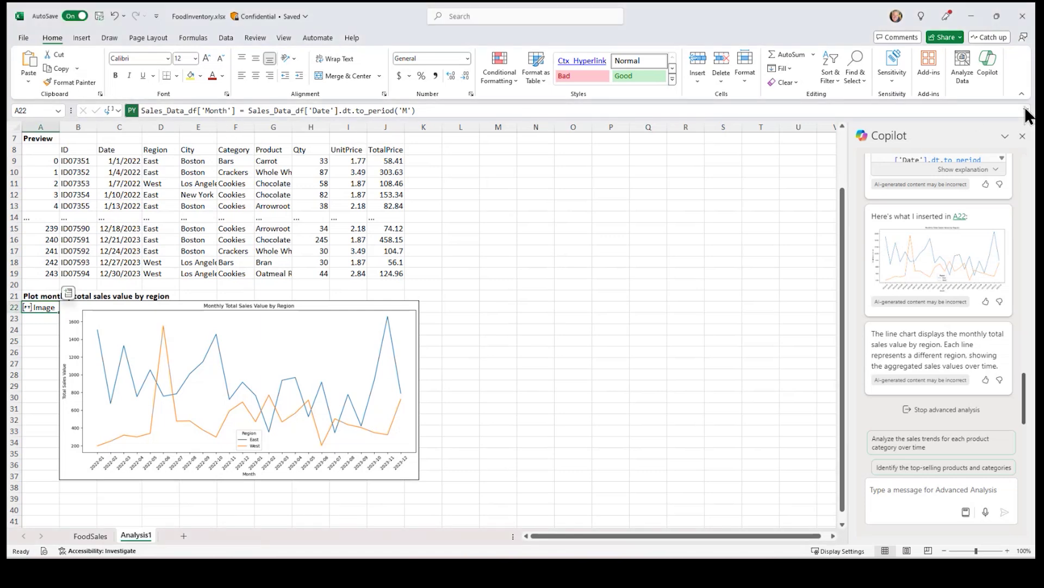
{"action": "left_click", "coordinate": [1026, 110]}
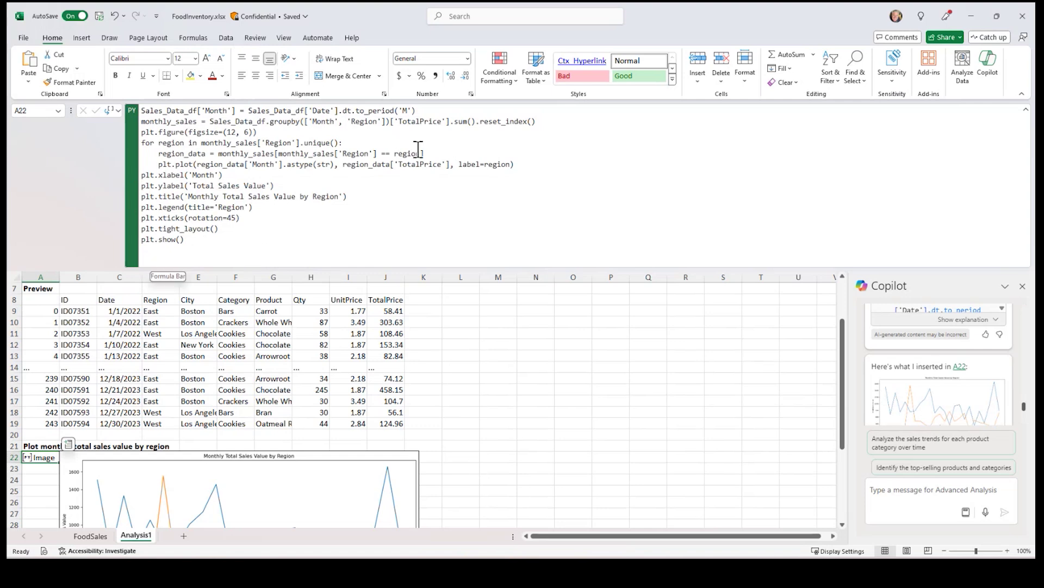
{"action": "left_click", "coordinate": [1026, 109]}
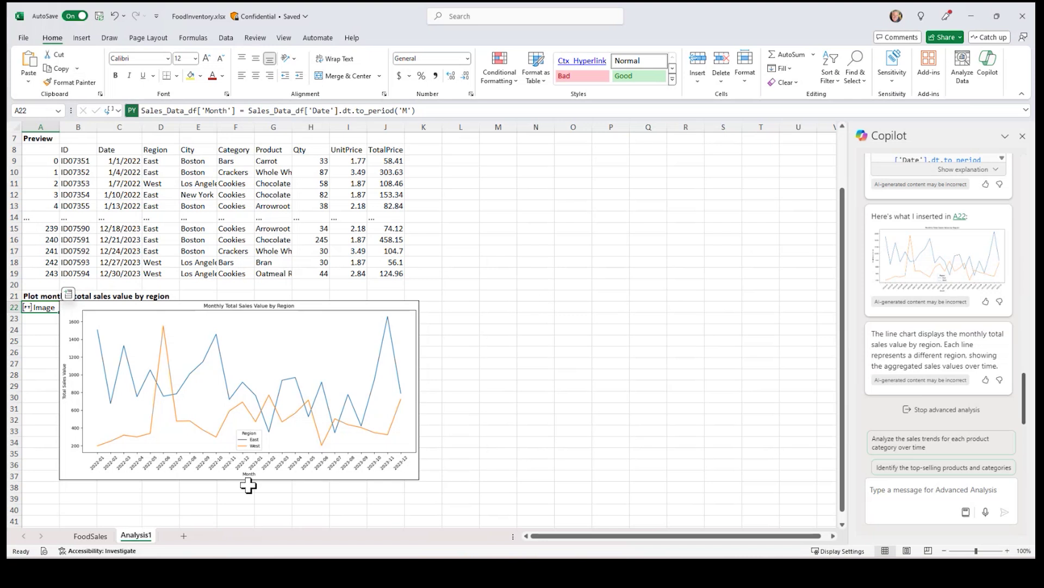
{"action": "left_click", "coordinate": [179, 373]}
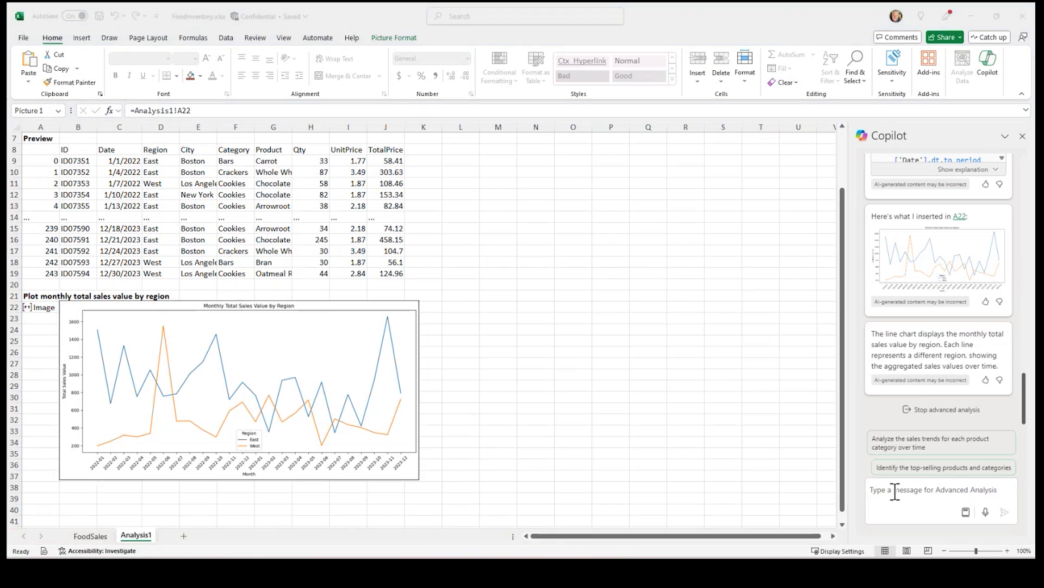
Ask Copilot to forecast each region's first six months of 2024 as dashed lines
{"action": "left_click", "coordinate": [957, 512]}
{"action": "type", "text": "On the same chart, forecast each region's total value for the first 5 months of 2024."}
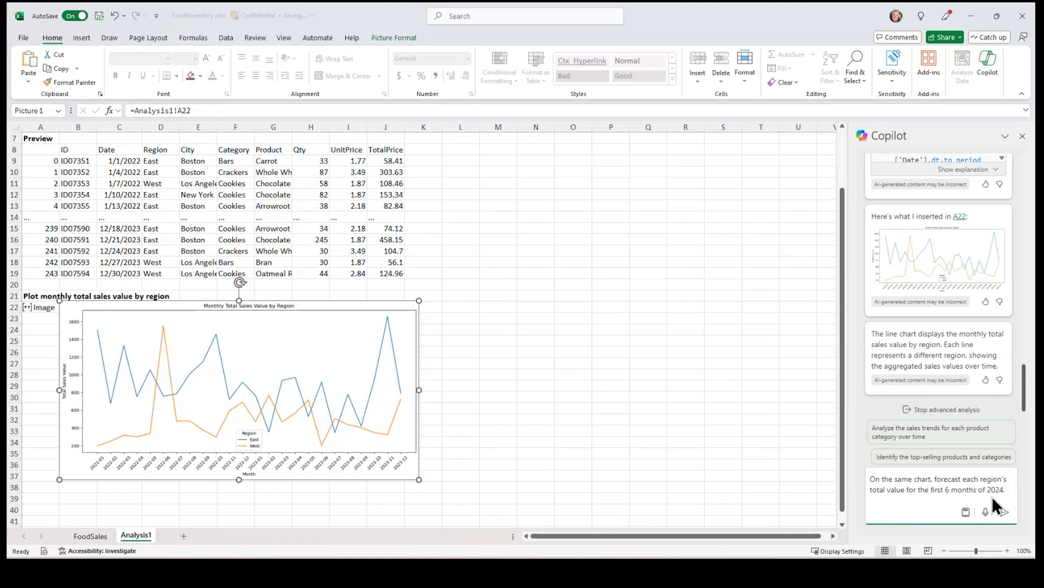
{"action": "left_click", "coordinate": [1005, 514]}
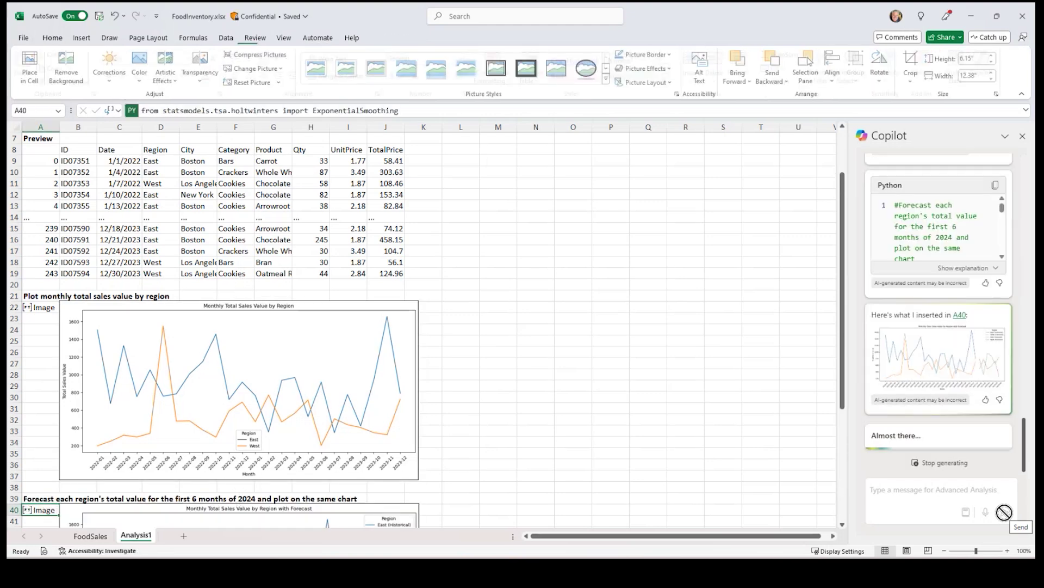
{"action": "scroll", "coordinate": [582, 368], "scroll_direction": "down", "scroll_amount": 6}
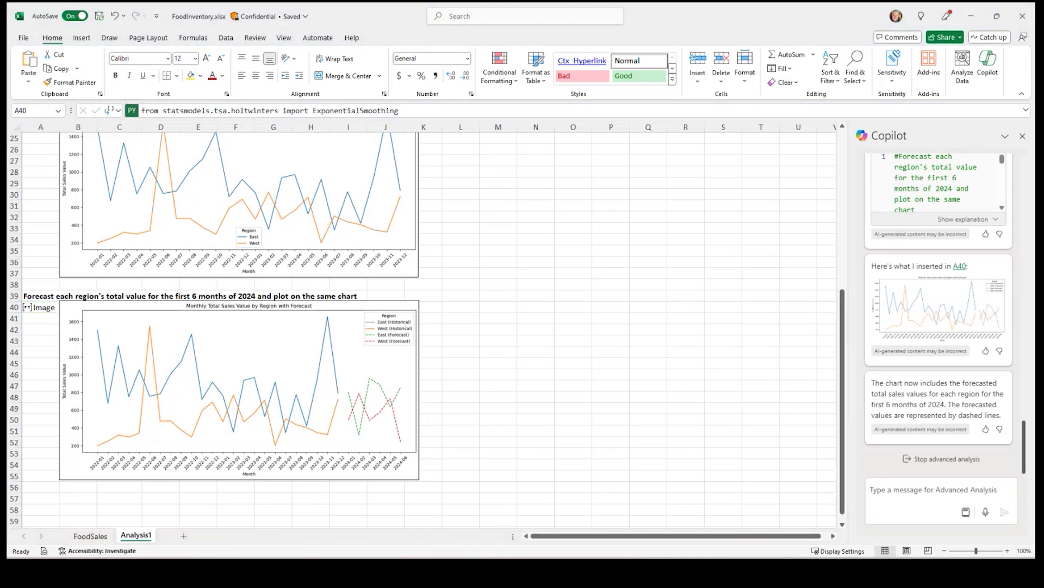
{"action": "left_click", "coordinate": [878, 490]}
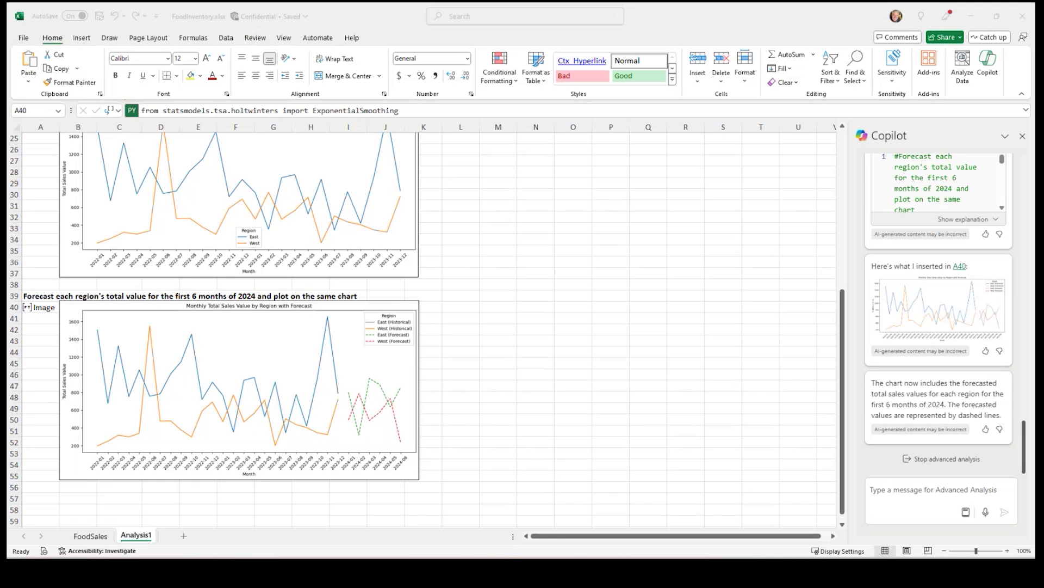
{"action": "left_click", "coordinate": [888, 495]}
Ask Copilot to redraw the forecast with labels, matching region colours and 4x thick dashed lines
{"action": "type", "text": "Explicitly label the forecasted data on the chart. For each region, use the same color for the actual and forecast lines. Make the forecasted lines 4 times as thick and dashed."}
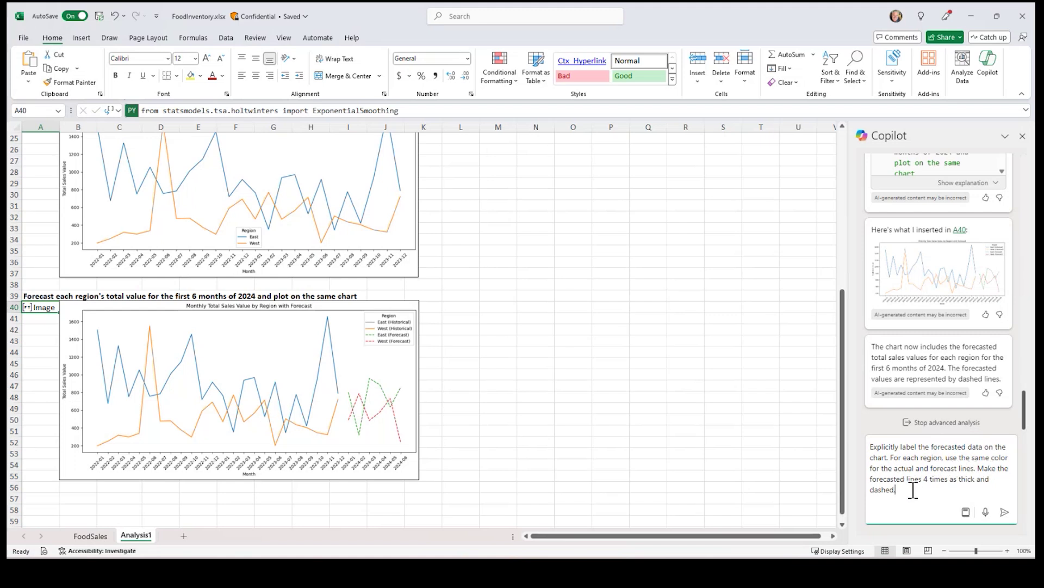
{"action": "left_click", "coordinate": [1004, 512]}
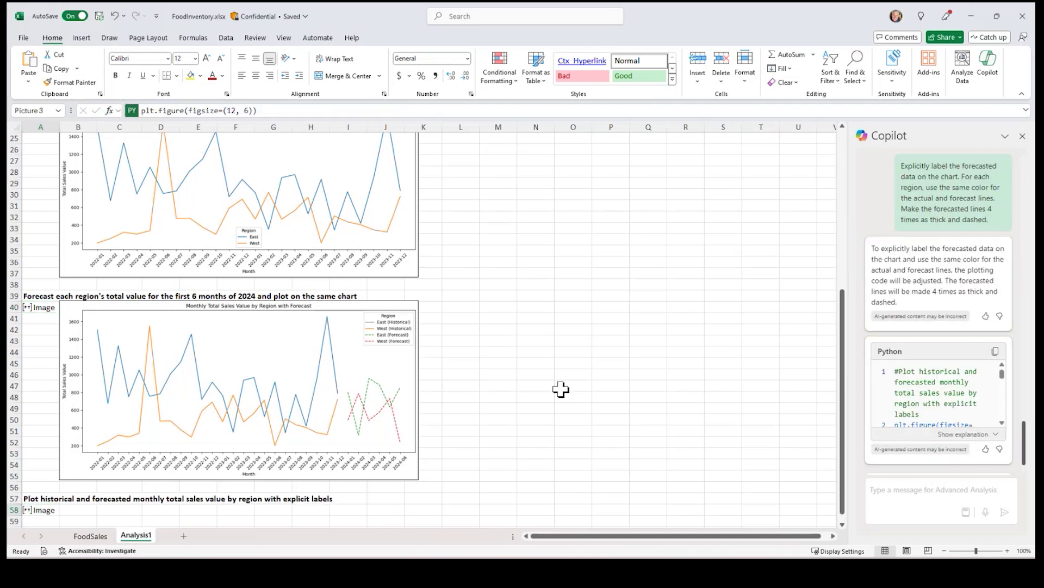
{"action": "scroll", "coordinate": [531, 405], "scroll_direction": "down", "scroll_amount": 6}
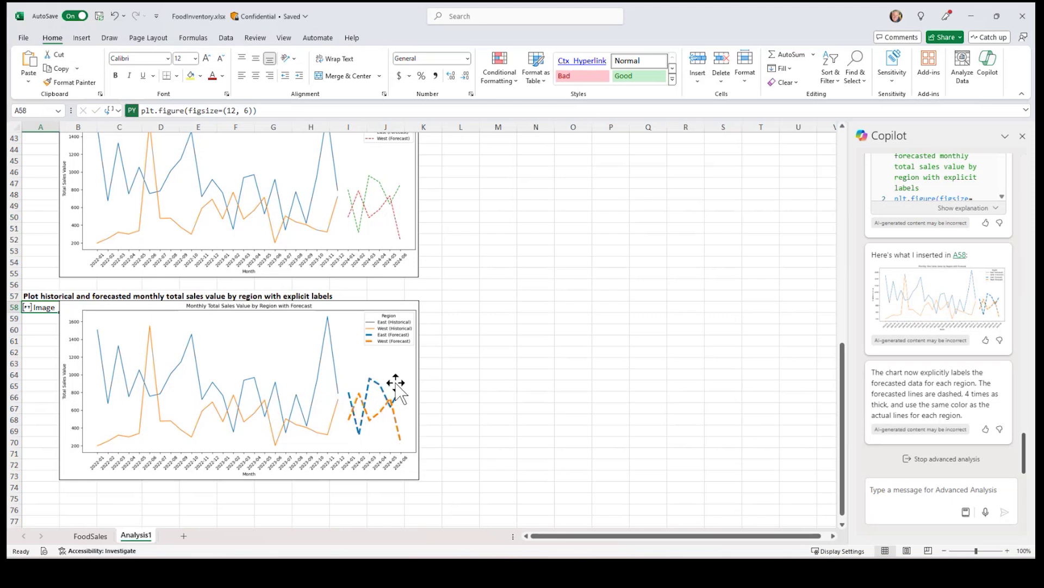
{"action": "left_click", "coordinate": [573, 343]}
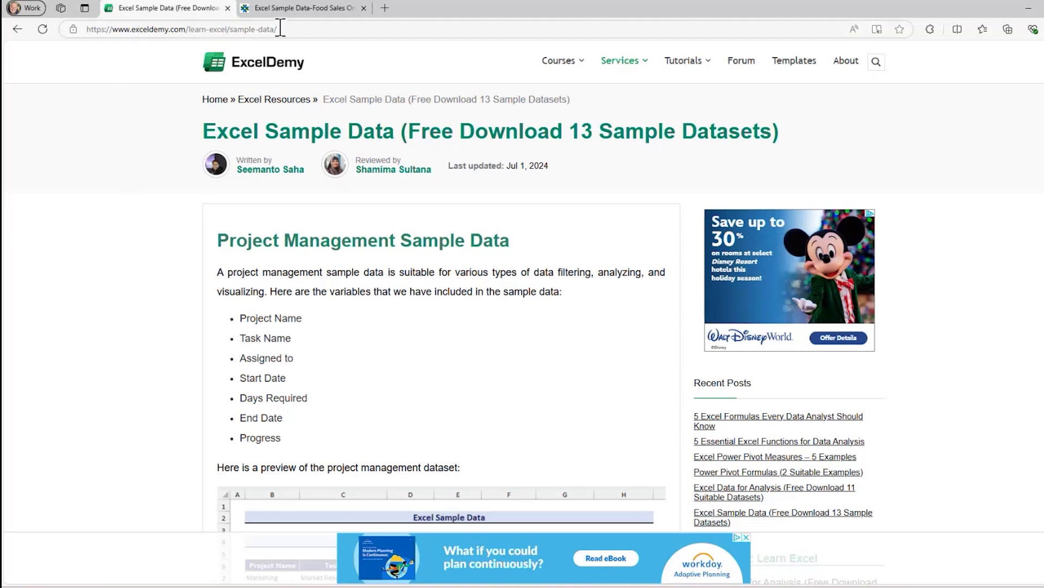
Bring up the Contextures 'Excel Sample Data - Food Sales' page in Edge's second tab
{"action": "left_click", "coordinate": [306, 12]}
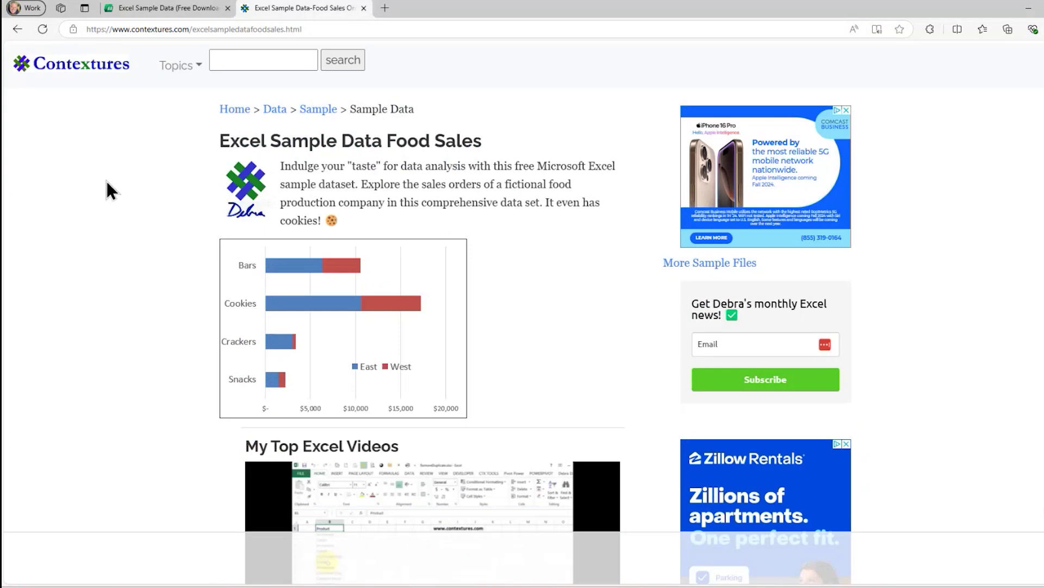